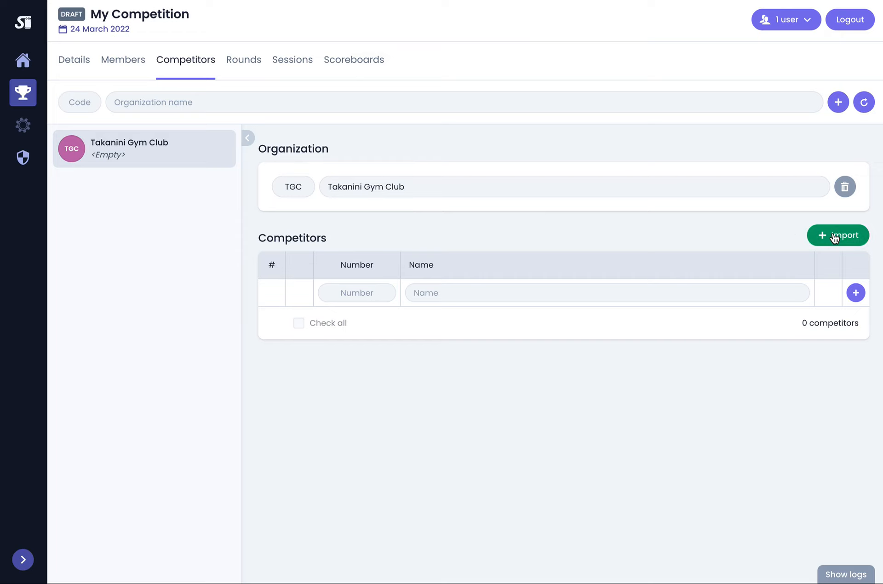
- Start a competitor import for Takanini Gym Club and load the CSV file named Takanini Gym Club
click(835, 237)
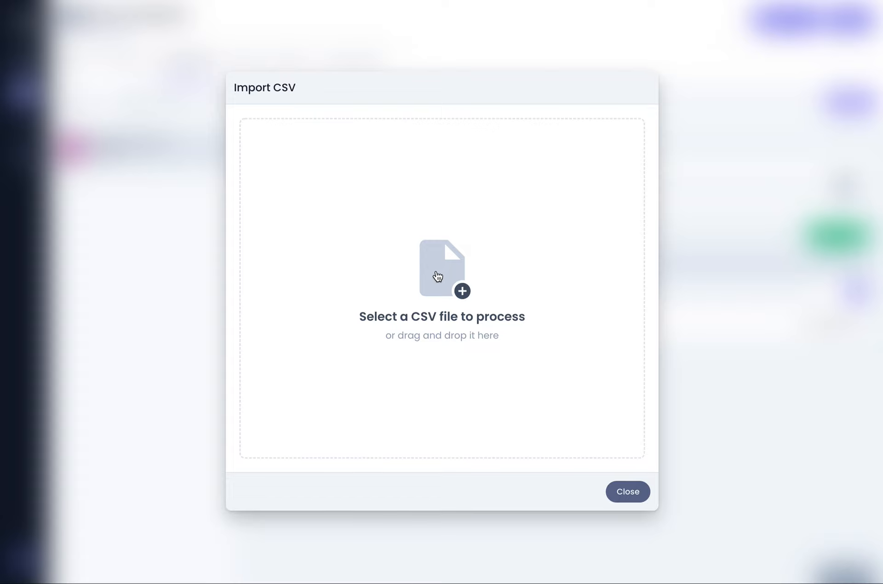
click(437, 274)
click(346, 30)
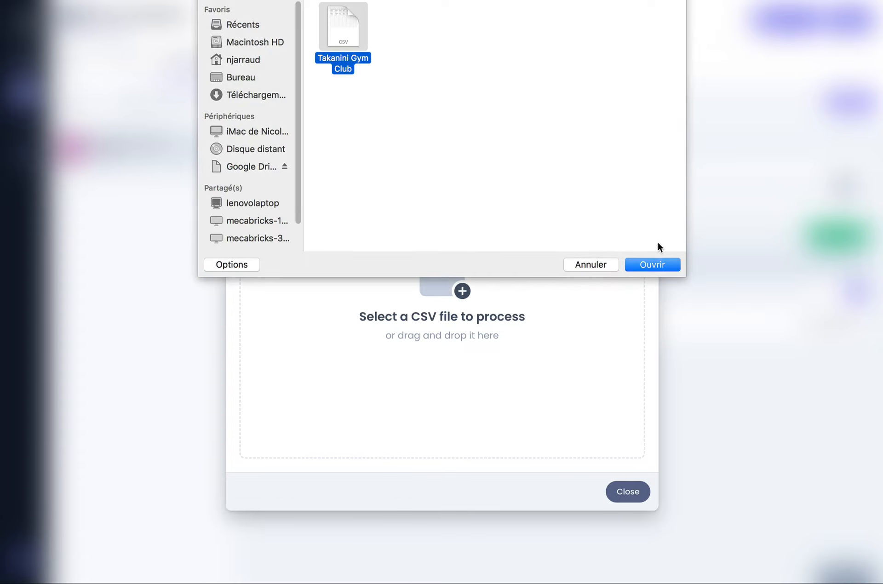
click(659, 265)
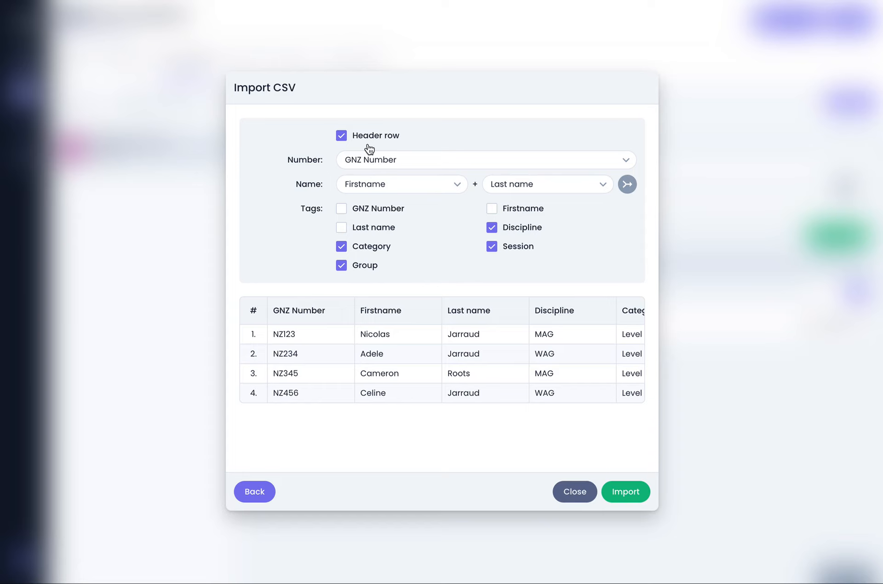
- Turn the CSV header row option off and on again, and check the column choices for Number and Name
click(344, 139)
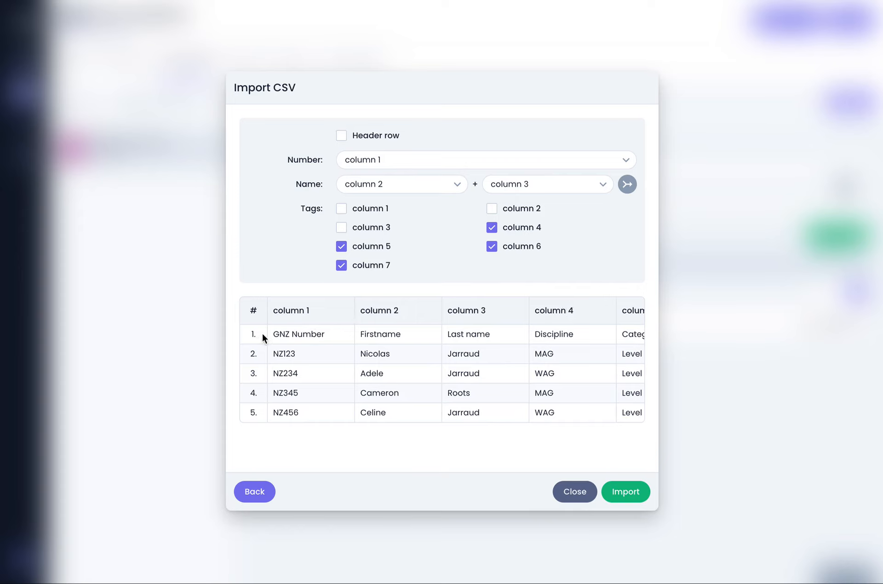
click(342, 136)
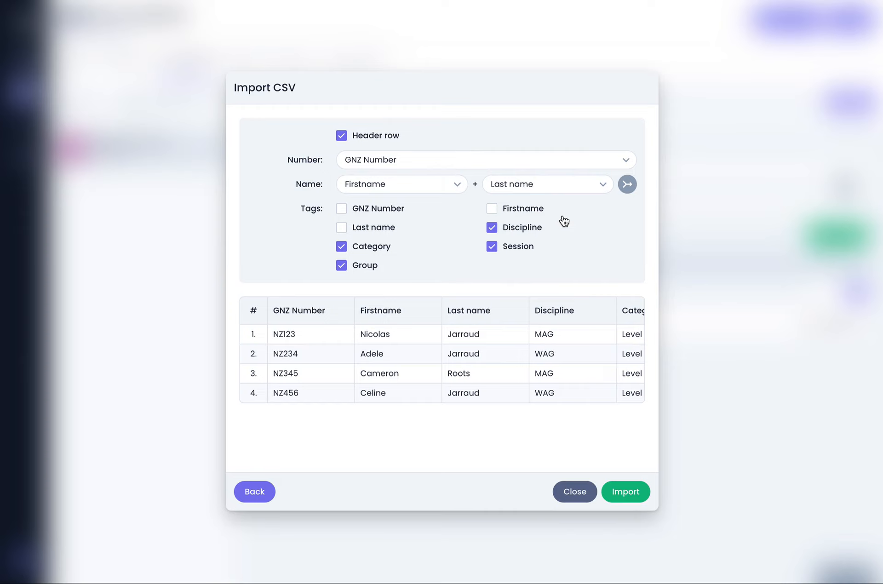
click(410, 163)
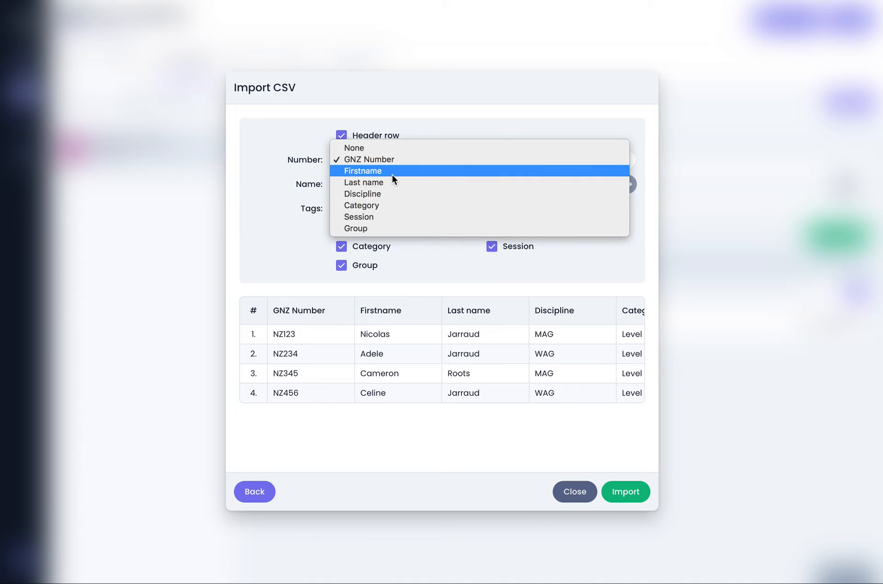
click(256, 189)
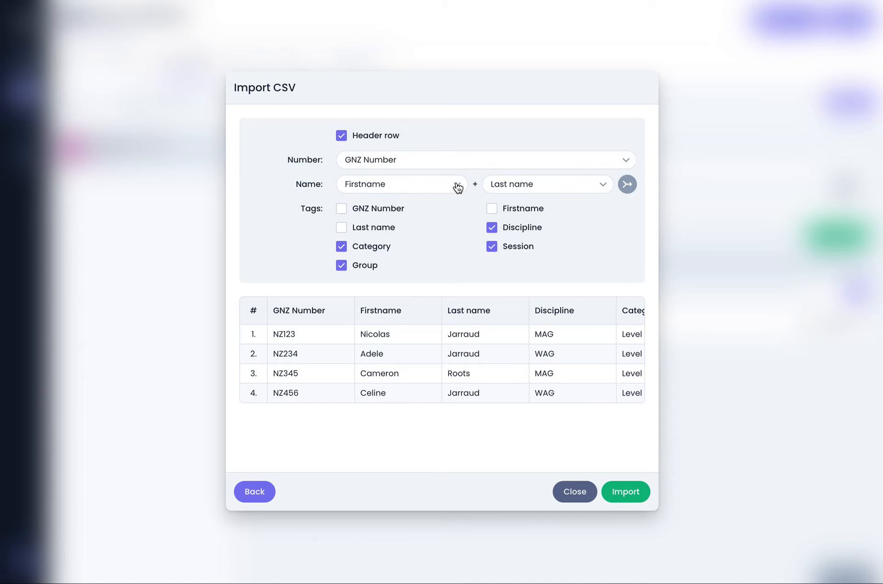
click(436, 184)
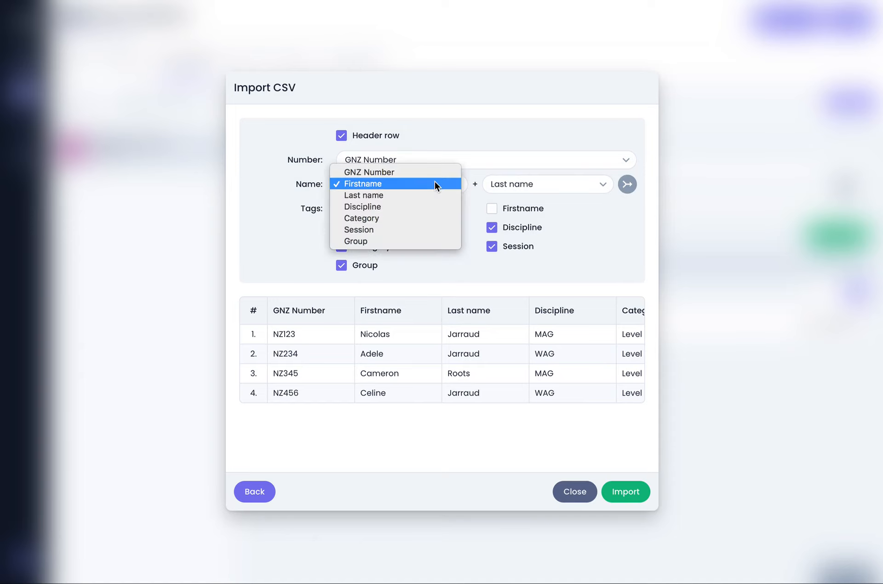
click(278, 196)
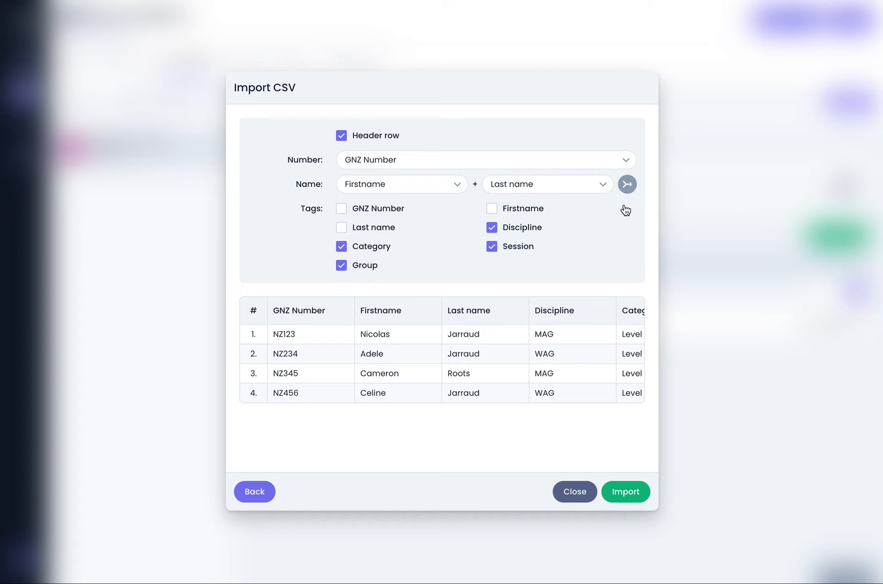
- Try a single-column name mapping and restore the split mapping with Firstname and Last name
click(631, 190)
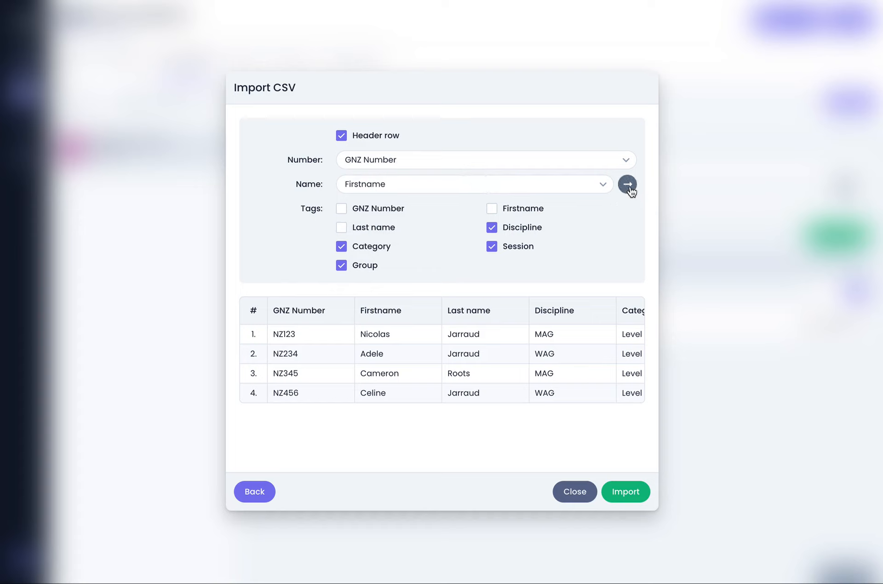
click(573, 188)
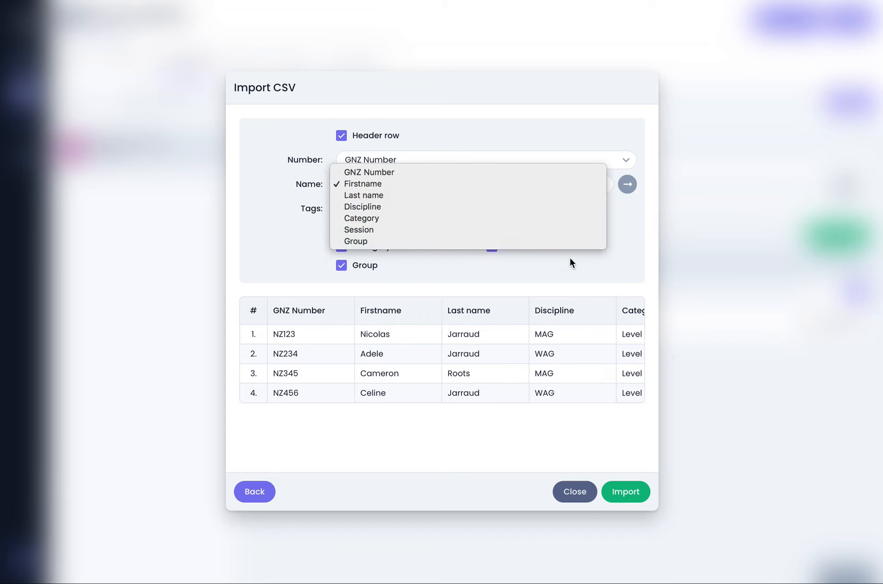
click(620, 261)
click(629, 186)
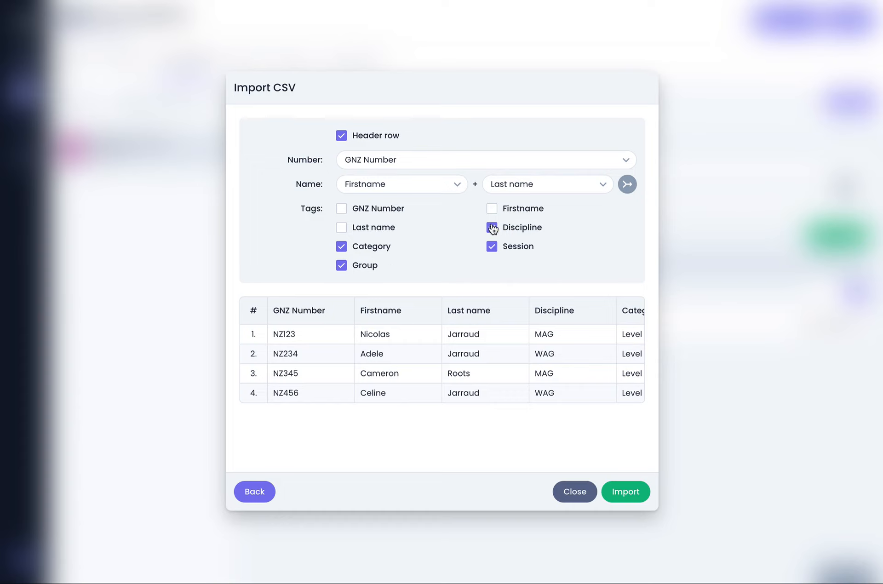
- Review all columns of the CSV preview and import the competitors with Discipline, Category, Session and Group as tags
scroll(565, 330, right, 5)
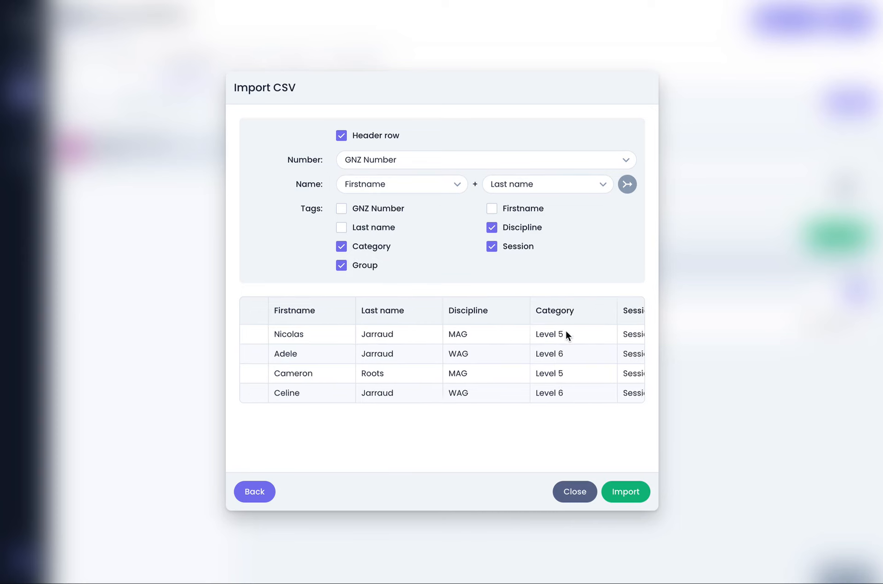
scroll(557, 349, right, 1)
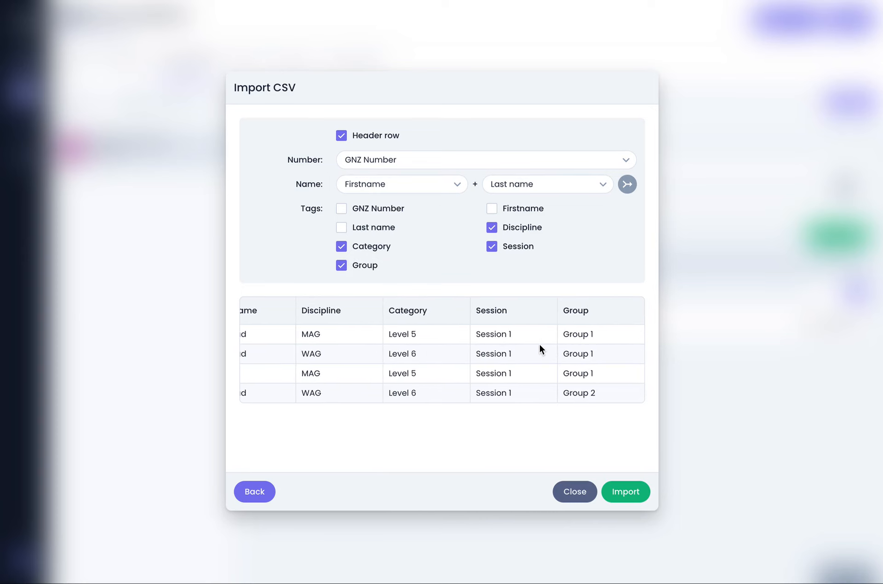
scroll(540, 344, left, 6)
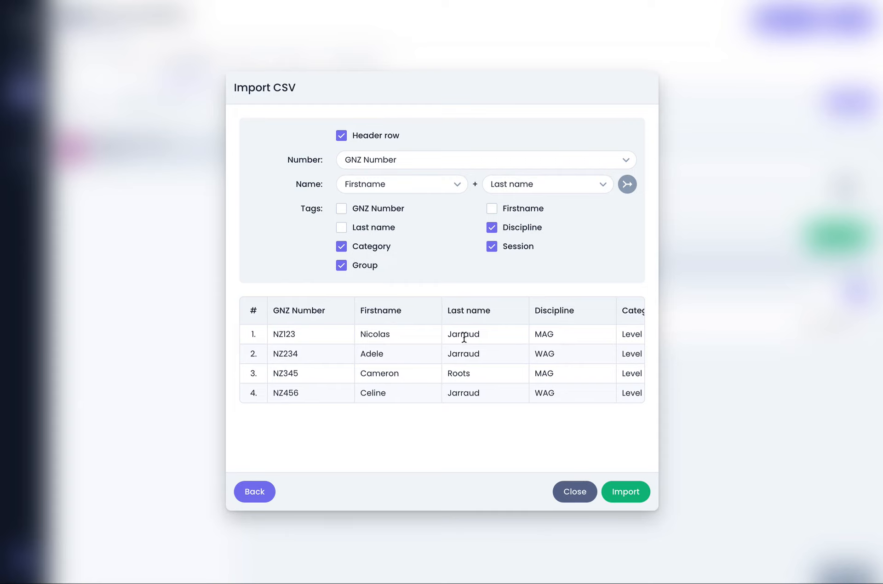
scroll(542, 343, right, 5)
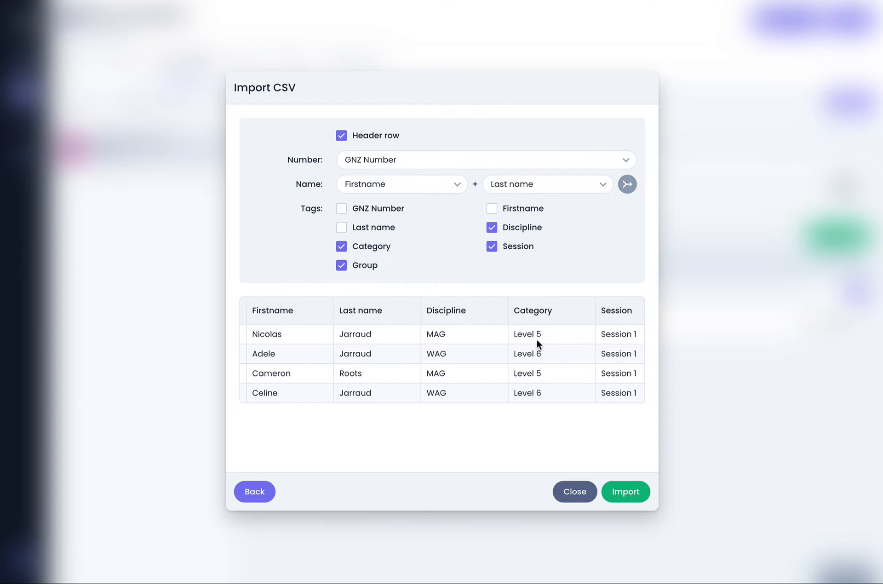
scroll(497, 332, right, 1)
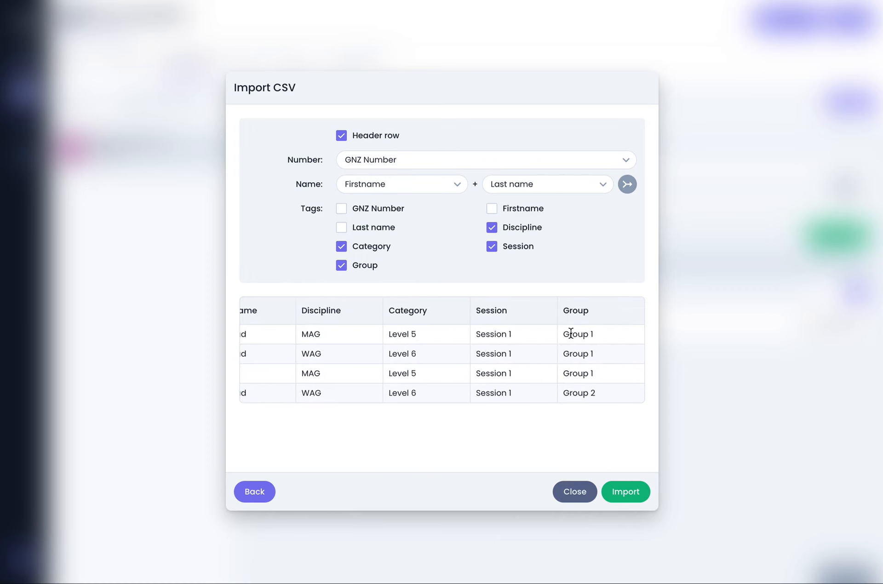
click(628, 495)
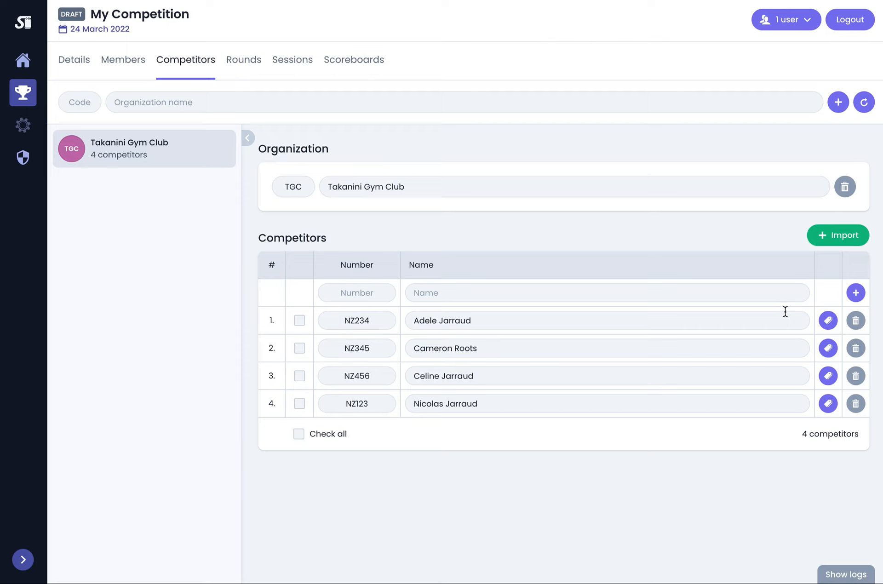
- View the tags assigned to the first and second competitors in the list
click(828, 322)
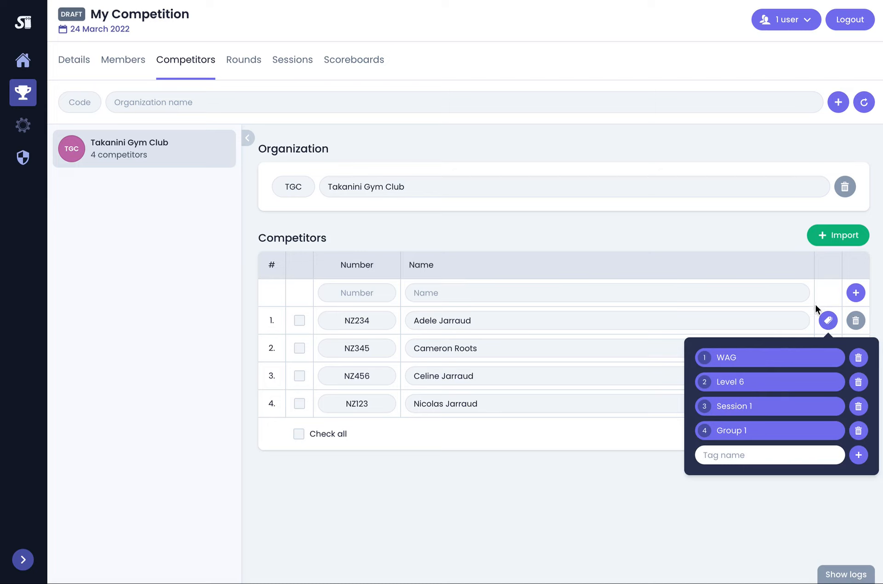
click(829, 348)
click(828, 348)
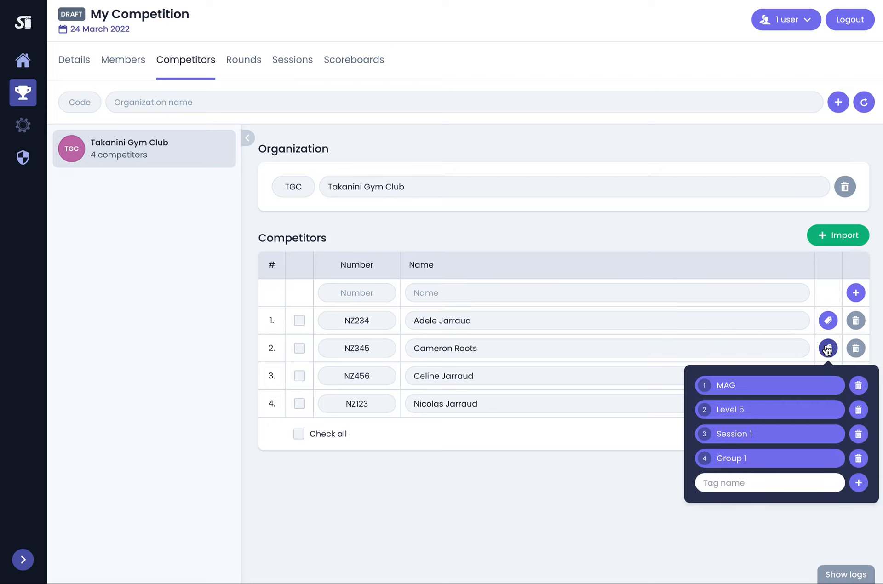
- Add a Level 6 tag to the second competitor and remove that tag again
click(781, 484)
text(Level 6)
click(858, 484)
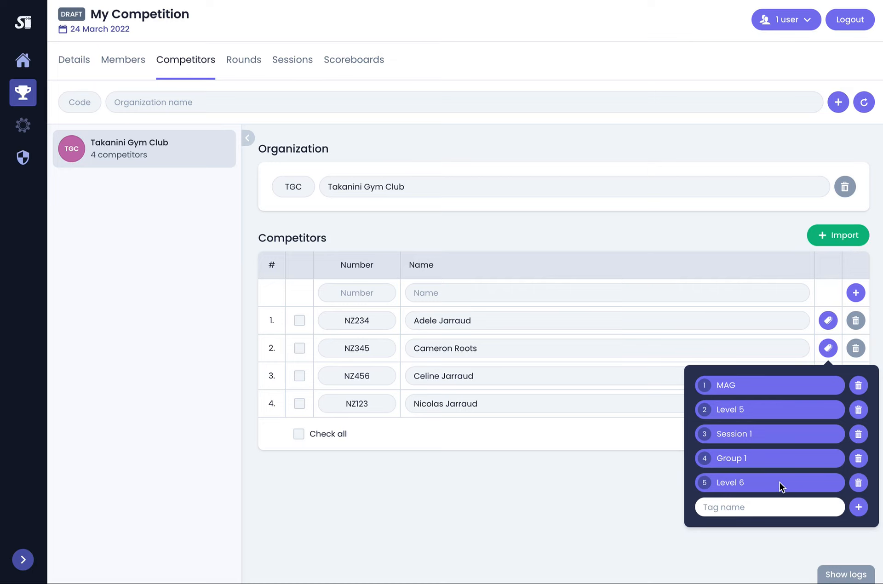
click(859, 483)
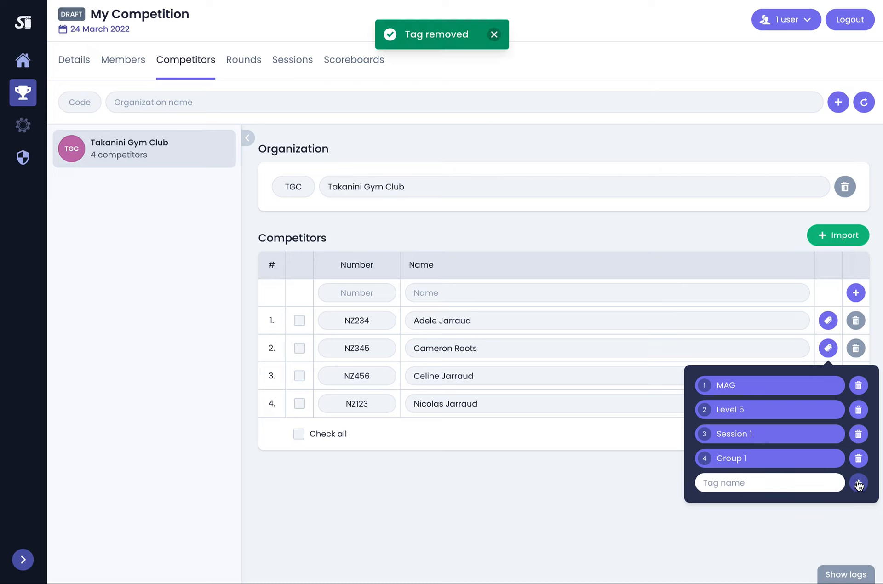
click(583, 491)
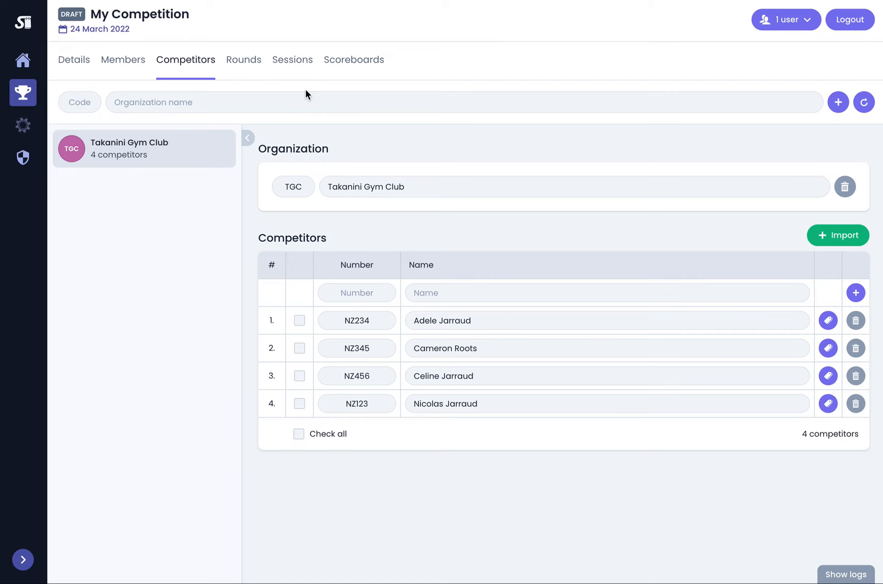
- Create a WAG FIG 2022-2024 round with category Level 6 and the name All-around
click(240, 65)
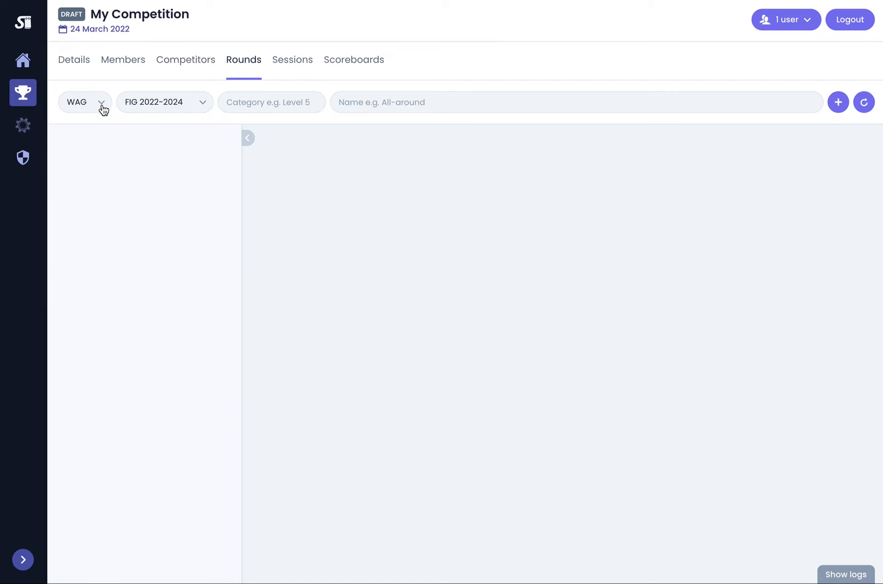
text(Level  6)
click(406, 102)
text(A)
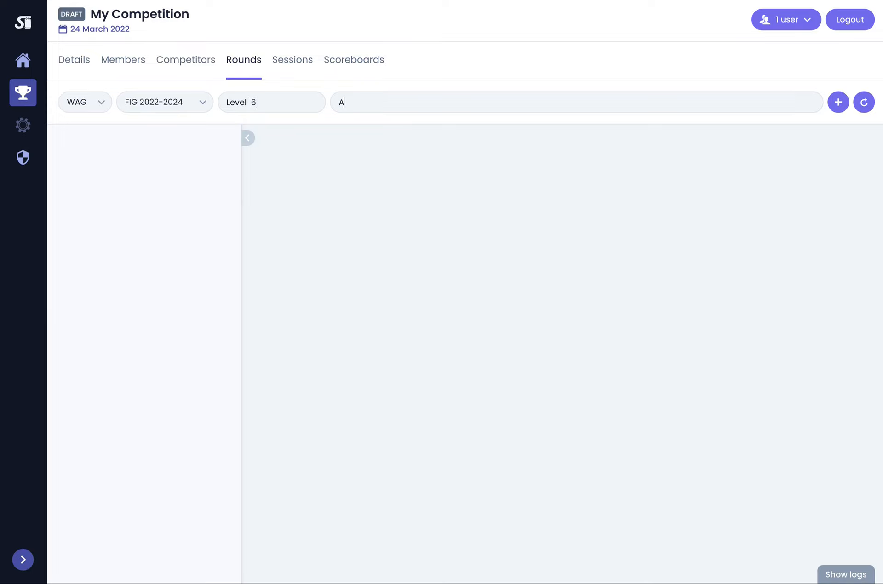
text(ll-around)
key(Return)
- Create a MAG FIG 2022-2024 round with category Level 5 and the name All-around
click(89, 102)
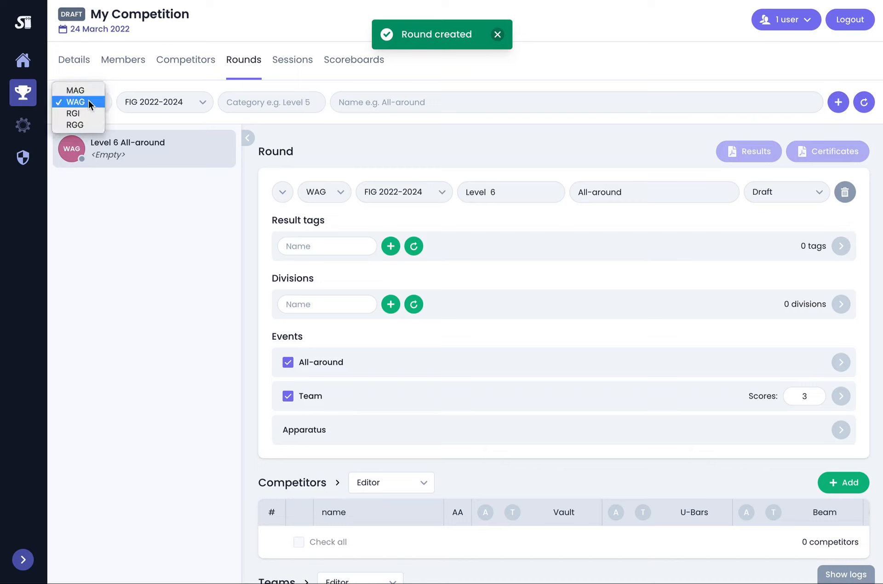
click(88, 90)
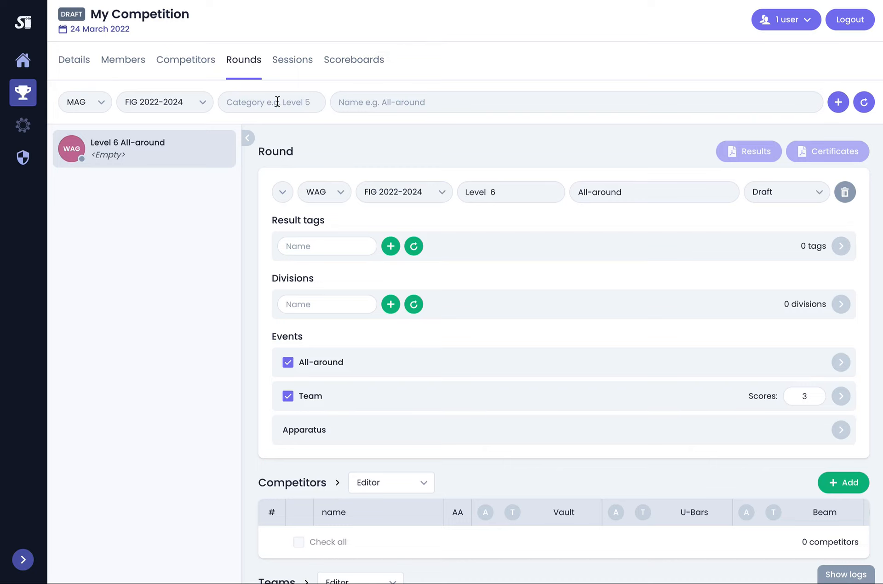
click(277, 102)
text(Level 5)
click(372, 96)
text(All-)
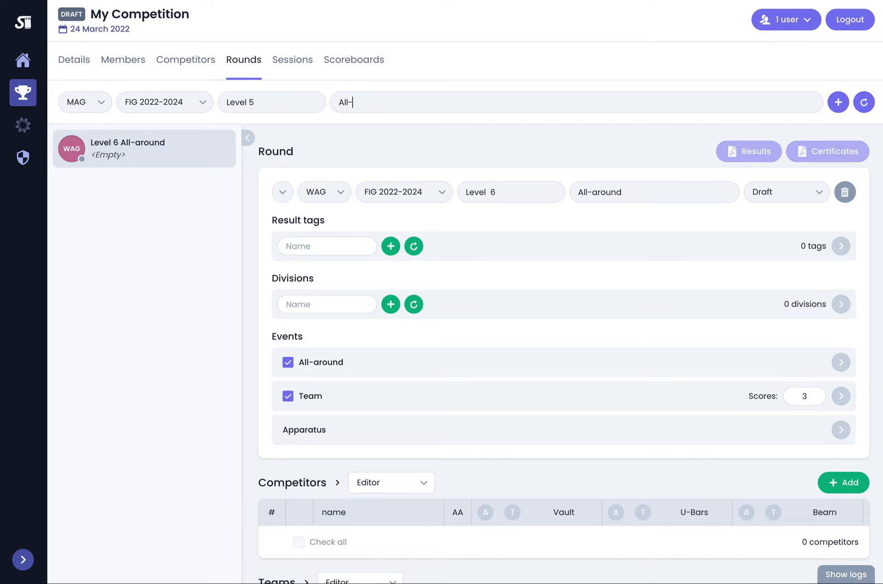
text(around)
click(840, 103)
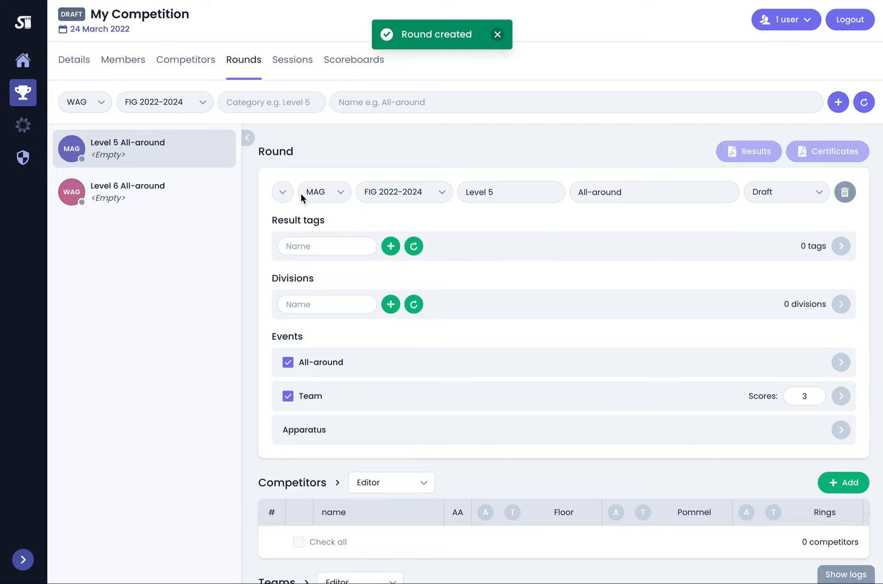
- Collapse the MAG Level 5 round's settings and open its competitor selector to check the organization choices
click(285, 193)
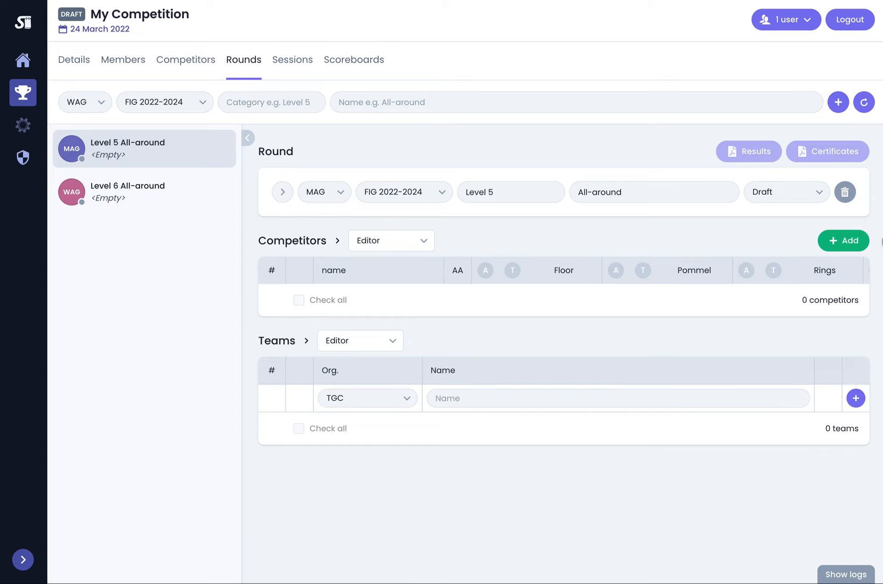
click(842, 241)
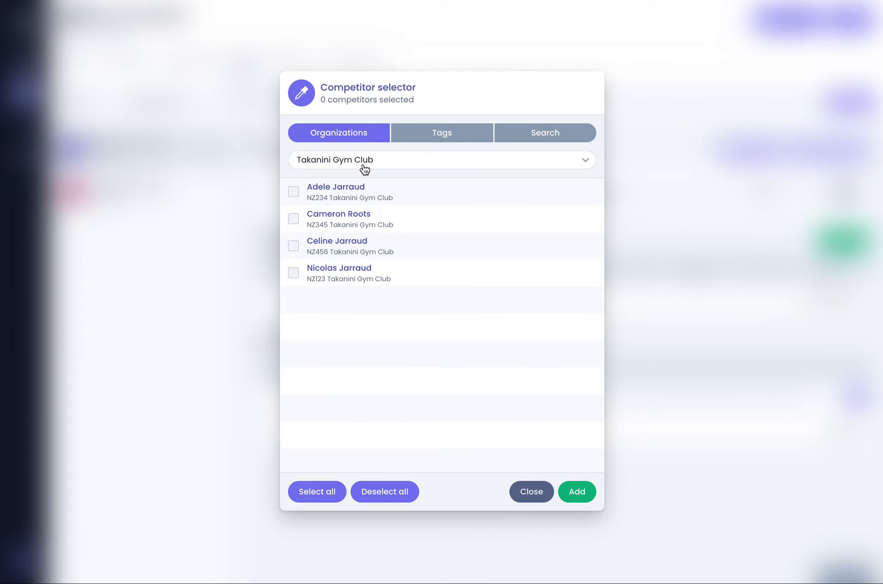
click(390, 162)
click(391, 162)
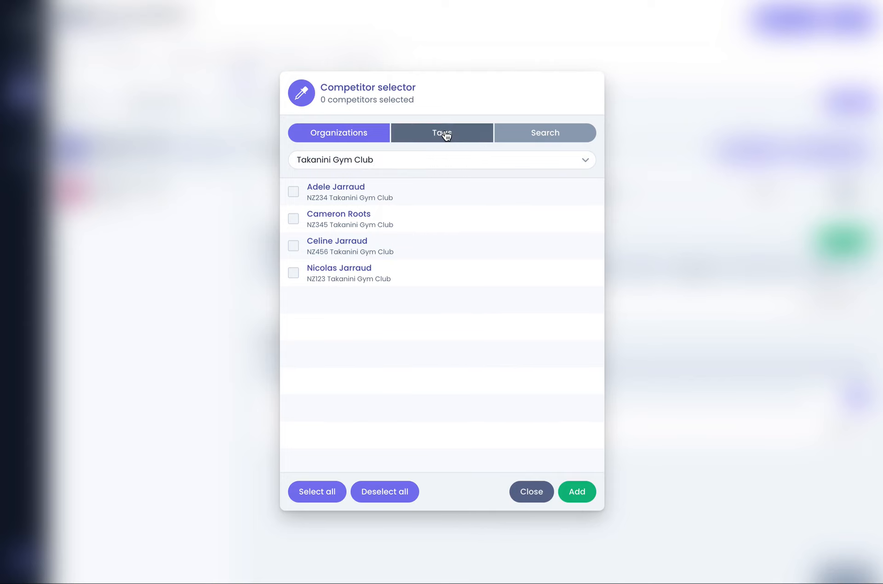
- Search the competitor selector by a competitor's first name and select every match
click(542, 138)
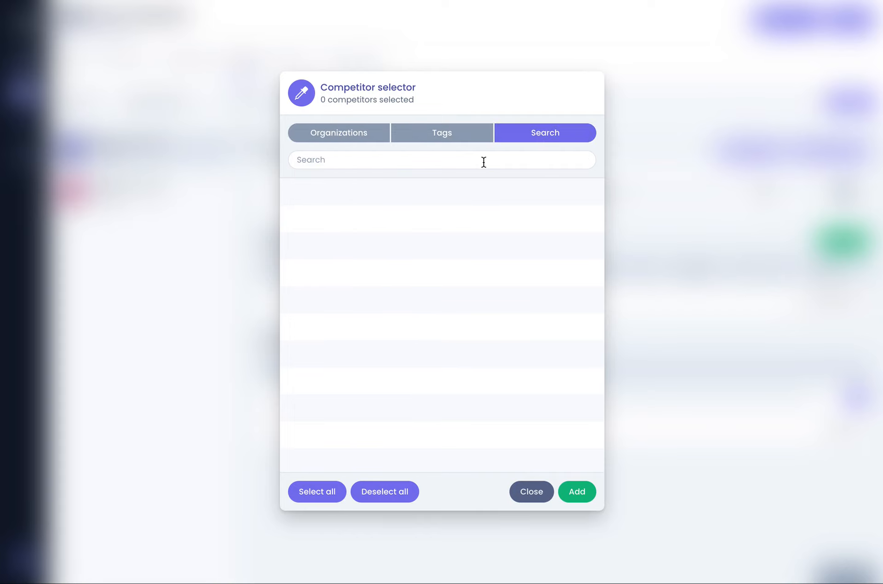
text(adele)
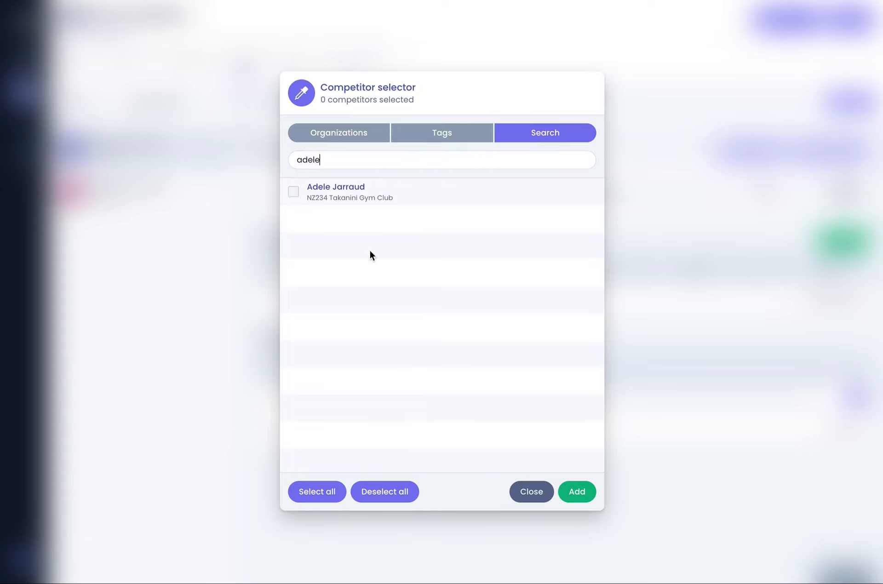
click(330, 493)
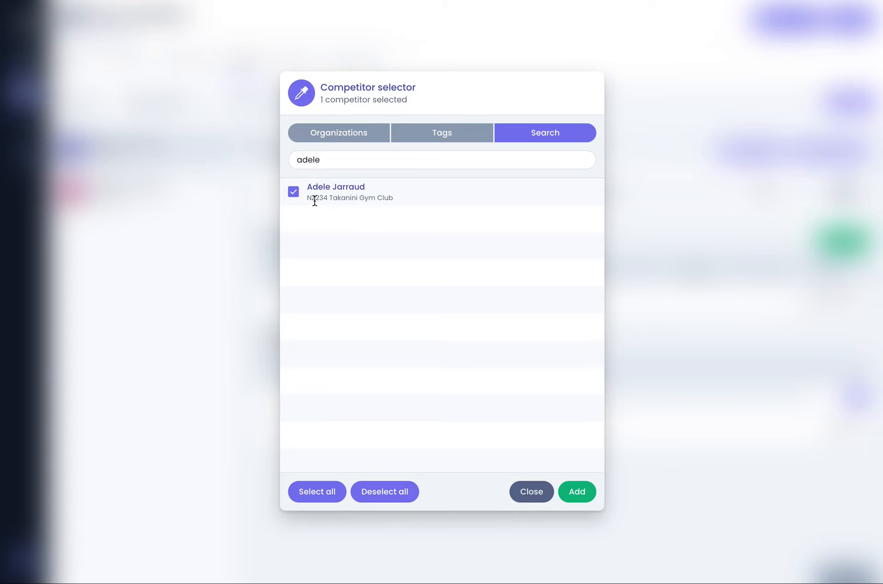
- Search the competitor selector by the start of a competitor's membership number
drag(329, 160, 295, 160)
text(NZ)
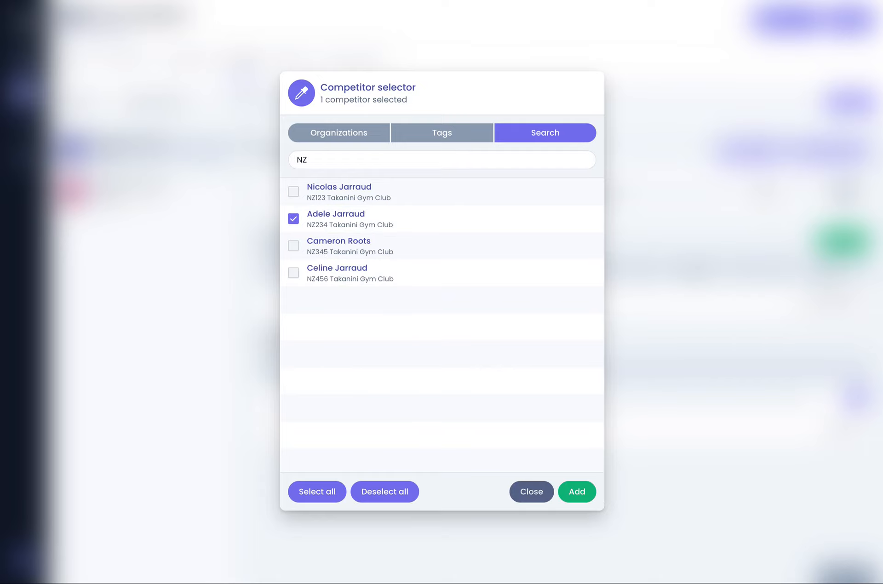
text(12)
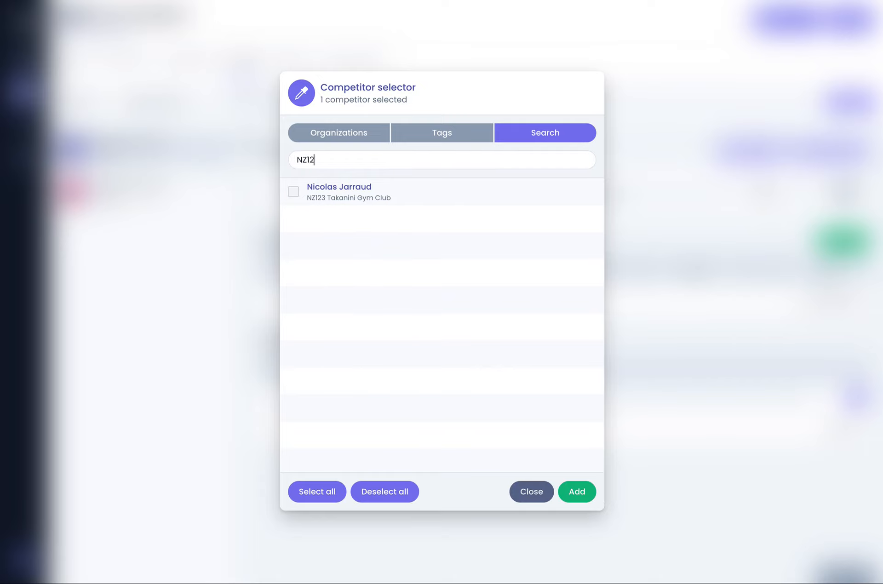
- Filter the selector by the tags MAG and Level 5, and add every match to the MAG Level 5 round with the competitor already selected
click(456, 135)
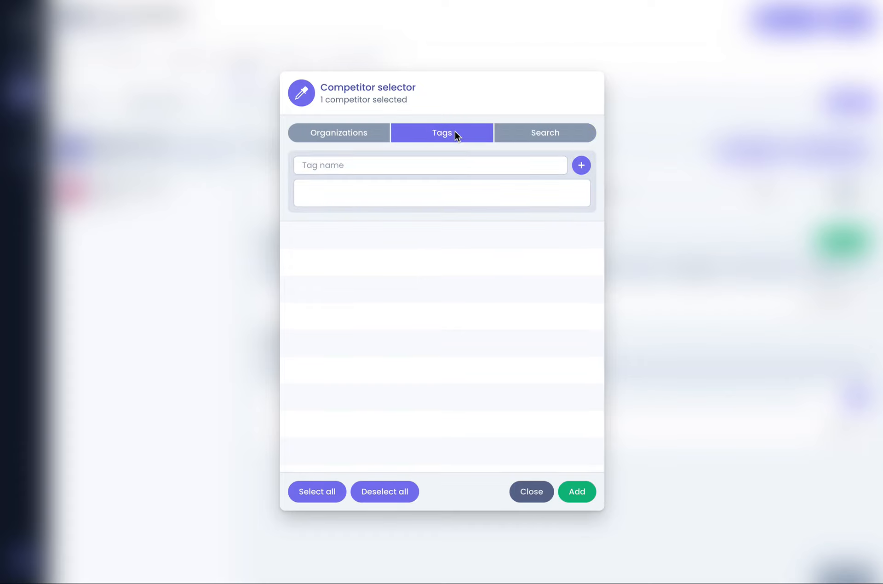
click(407, 166)
text(MAGH)
key(BackSpace)
click(582, 166)
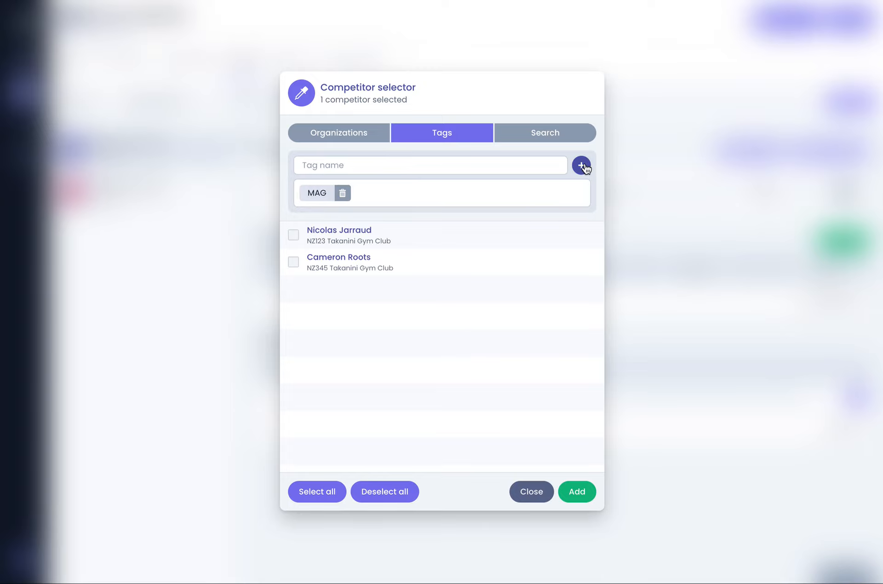
click(406, 167)
text(Level 5)
click(582, 167)
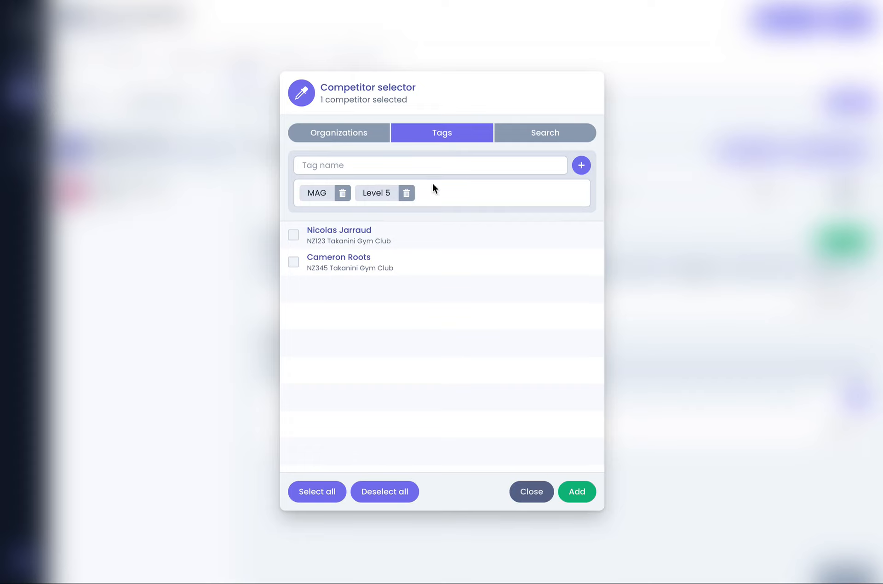
click(315, 494)
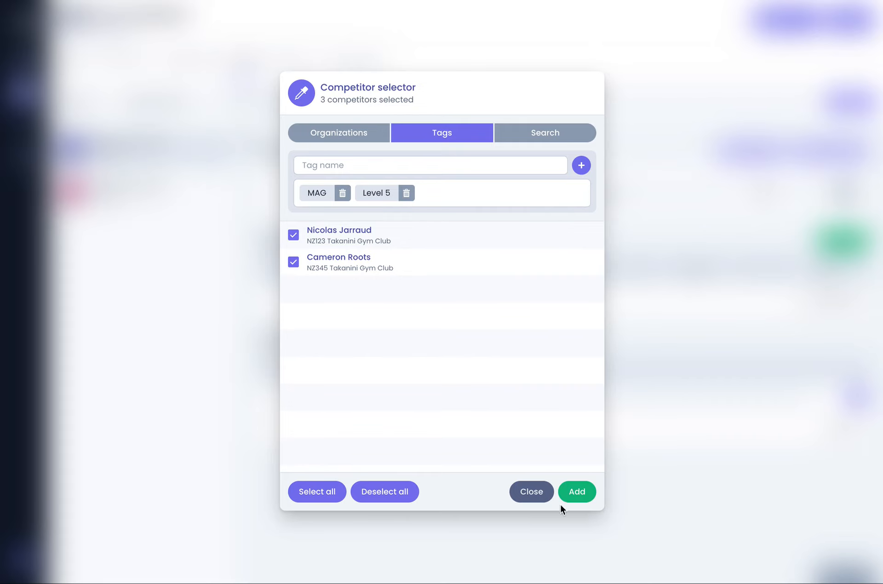
click(578, 492)
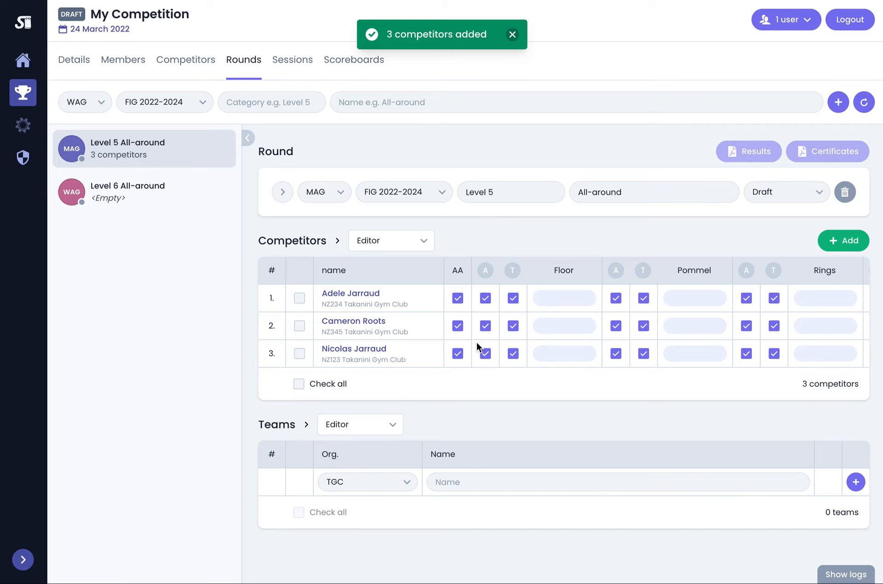
- Remove the first listed competitor from the MAG Level 5 round and confirm the removal
scroll(804, 300, right, 3)
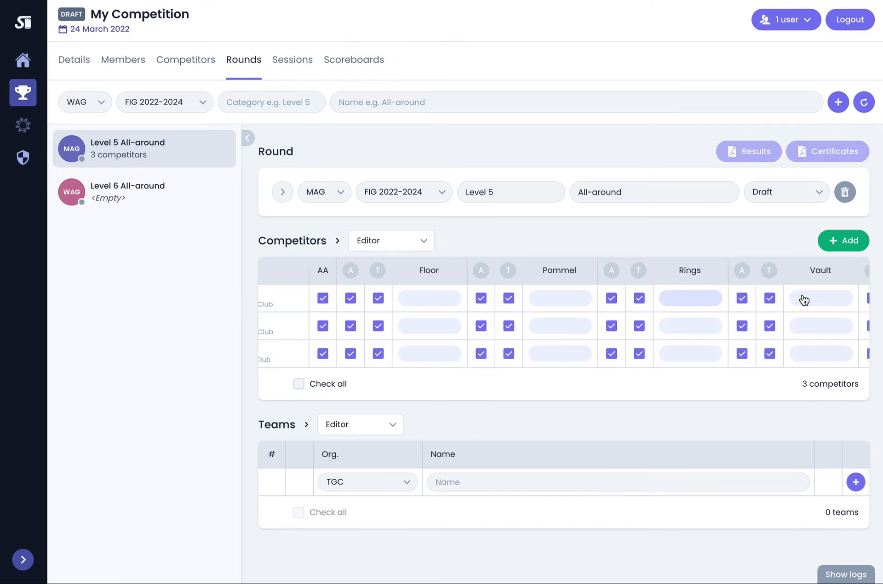
scroll(805, 300, right, 5)
click(855, 303)
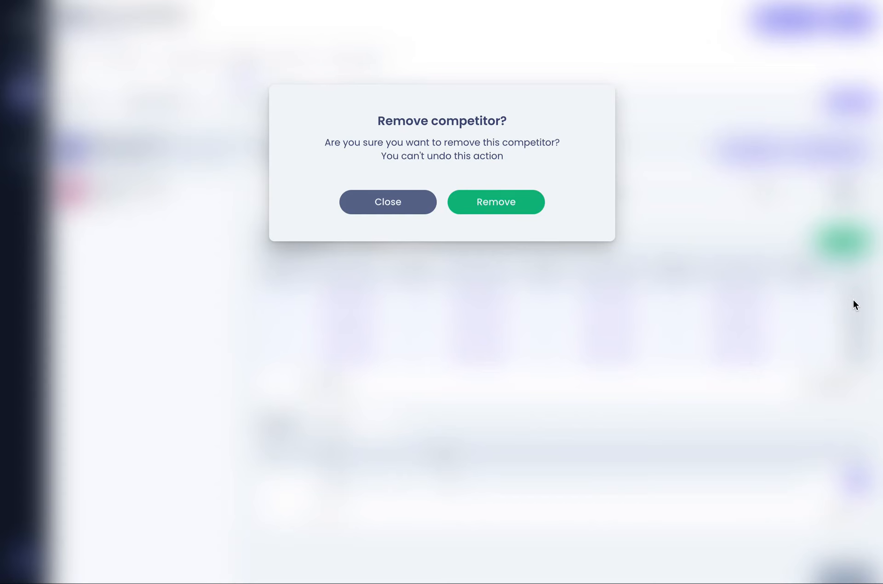
click(498, 197)
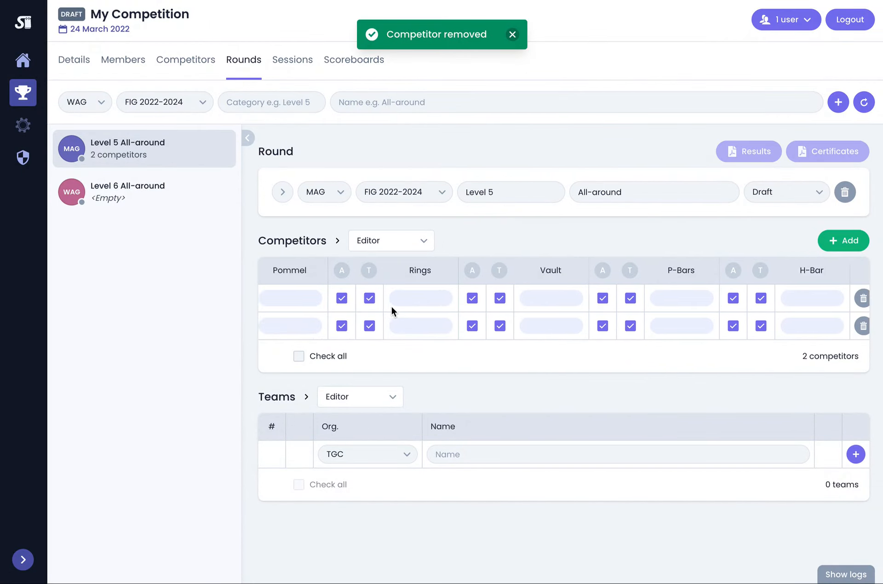
- Open the WAG Level 6 round's competitor selector and filter it by the tags WAG and Level 6
click(169, 195)
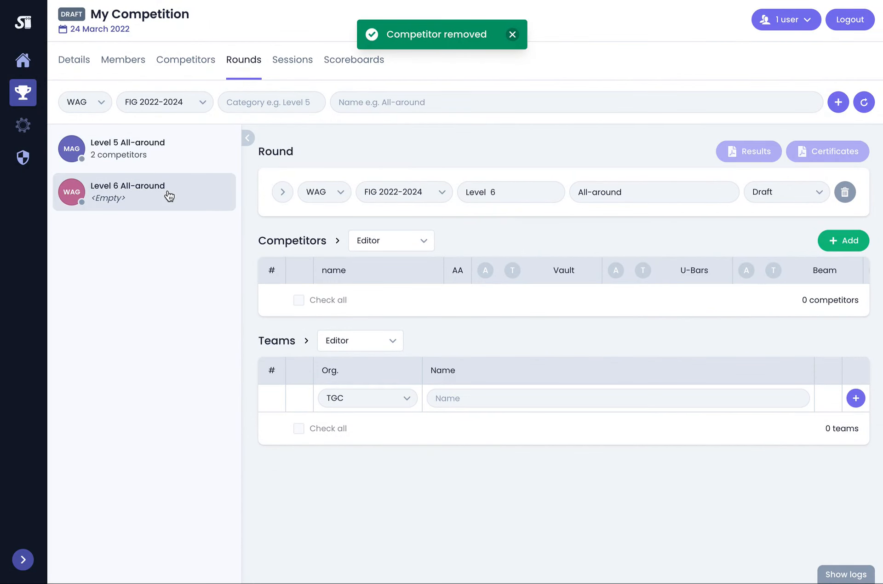
click(835, 242)
click(440, 138)
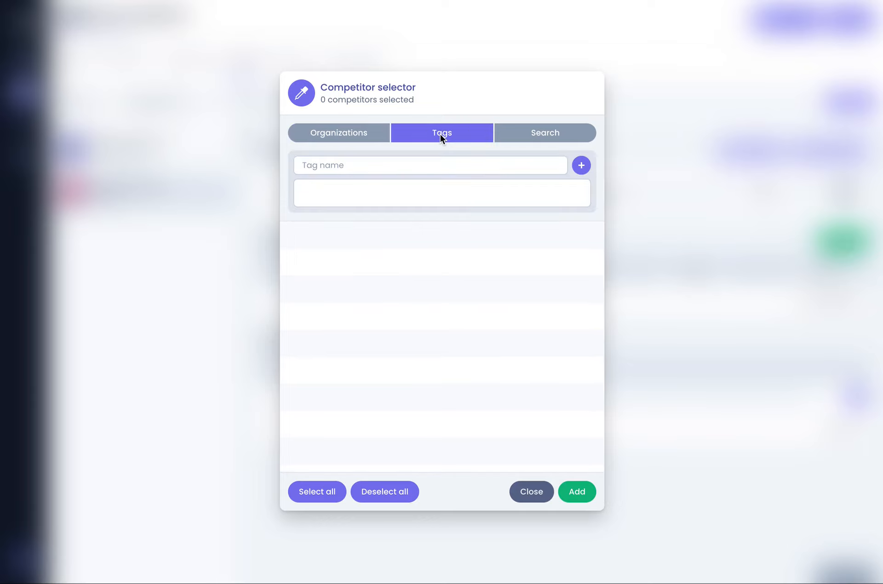
click(417, 161)
text(WAG)
click(581, 166)
click(385, 169)
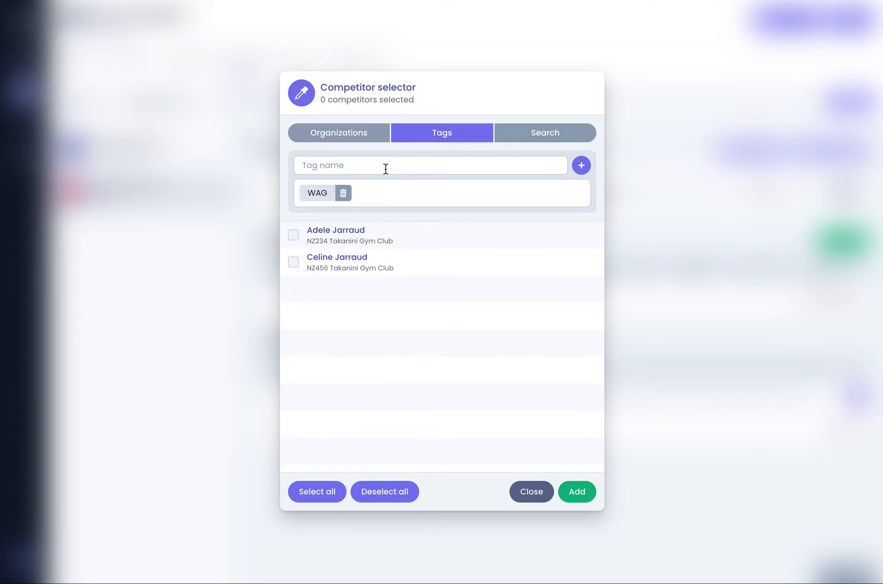
text(Level 6)
click(582, 166)
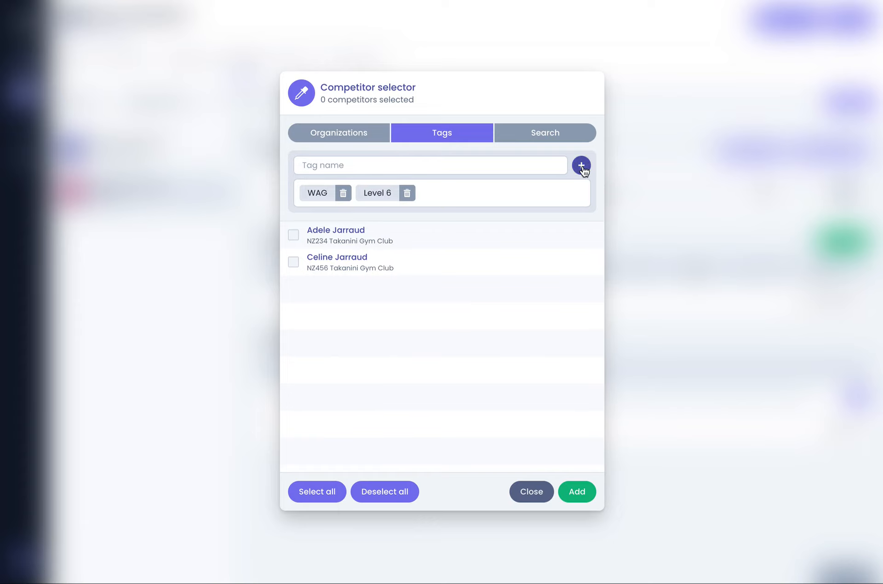
- Select both listed competitors and add them to the WAG Level 6 round
click(294, 263)
click(294, 235)
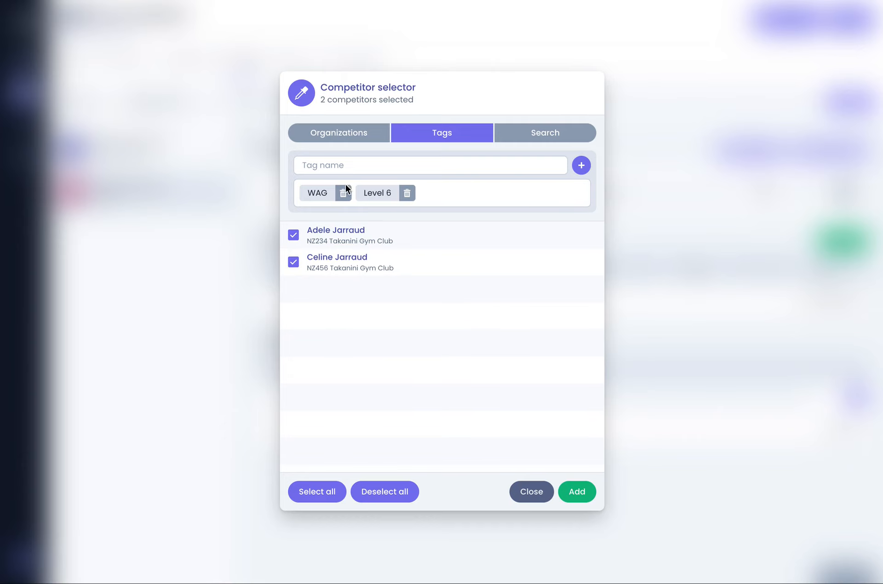
click(578, 492)
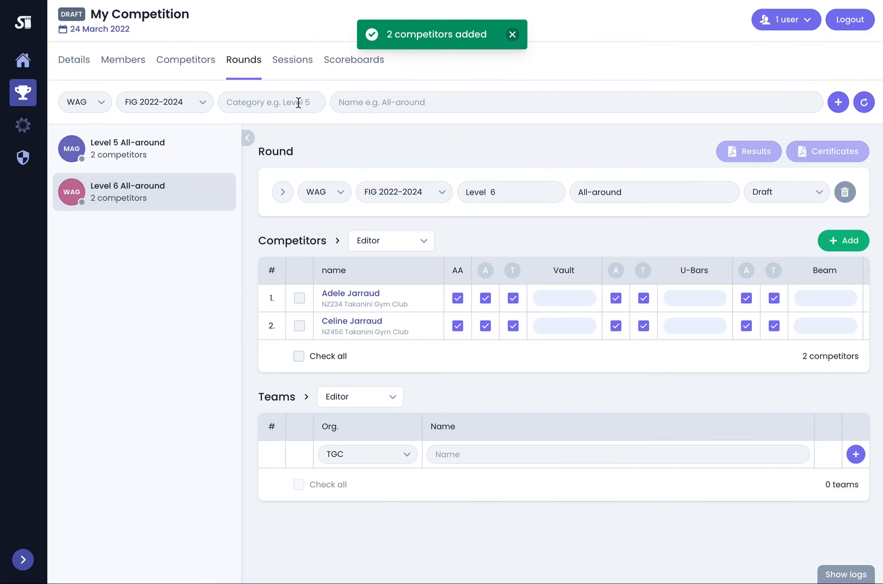
- Go to the competition's sessions and create a WAG session named Session 1
click(297, 63)
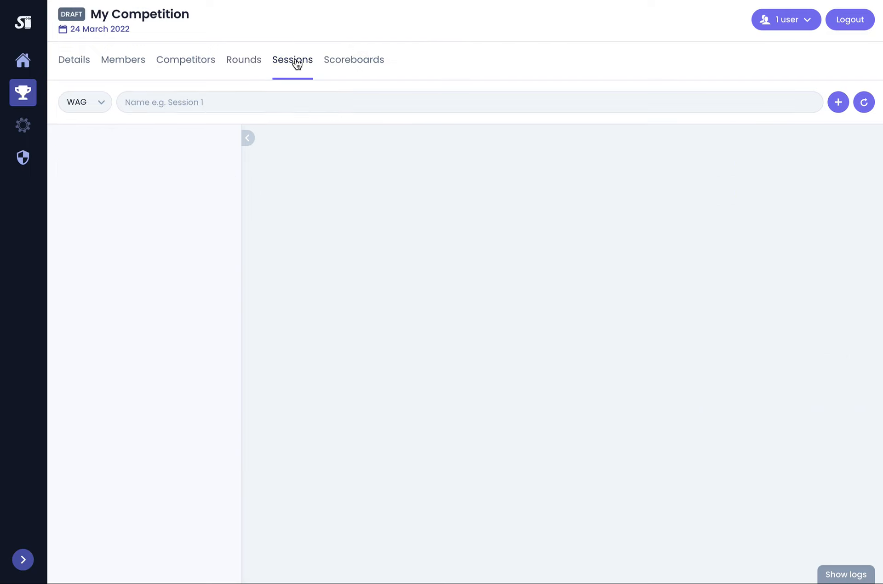
click(158, 105)
text(Session 1)
click(838, 102)
- Create a MAG session named Session 1
click(91, 107)
click(73, 87)
click(193, 102)
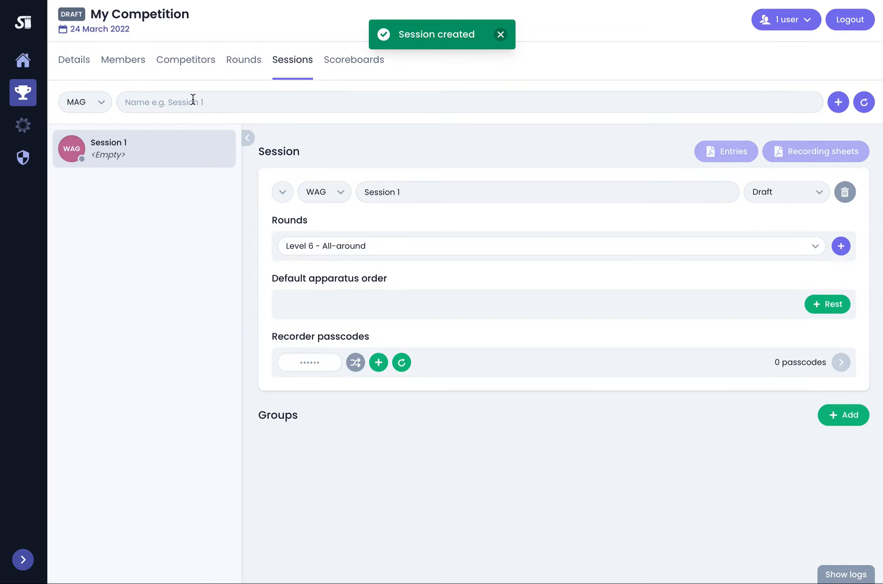
text(Sessionj)
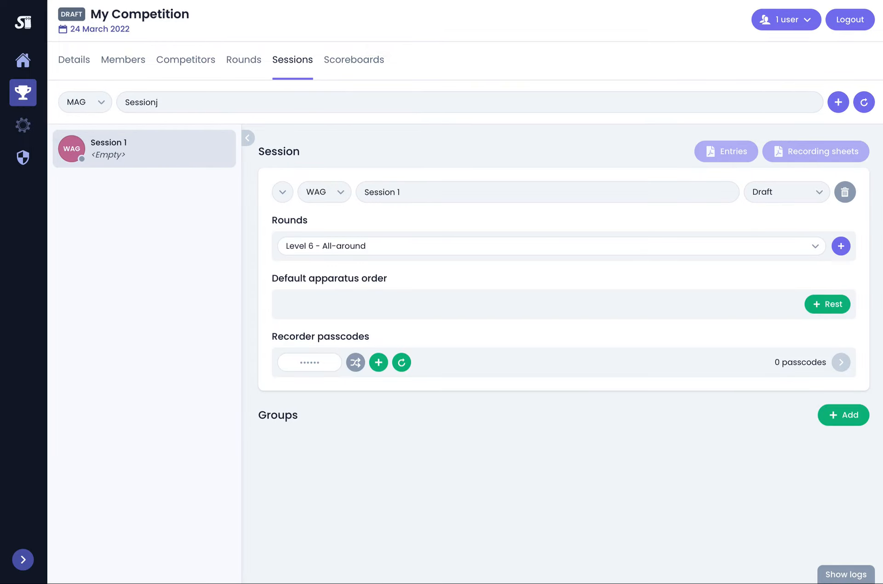
key(BackSpace)
text(1)
click(838, 102)
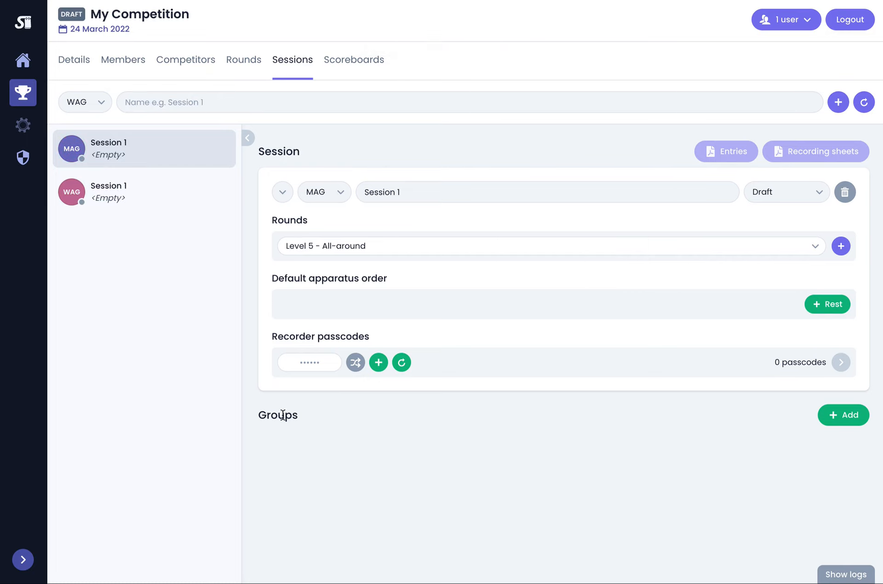
- Add one group to the MAG session and two groups to the WAG session
click(849, 420)
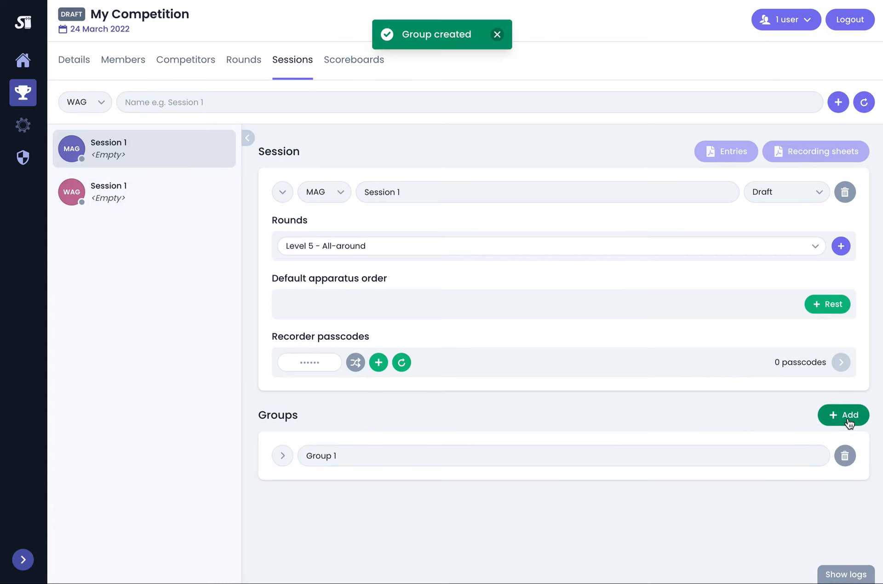
click(162, 197)
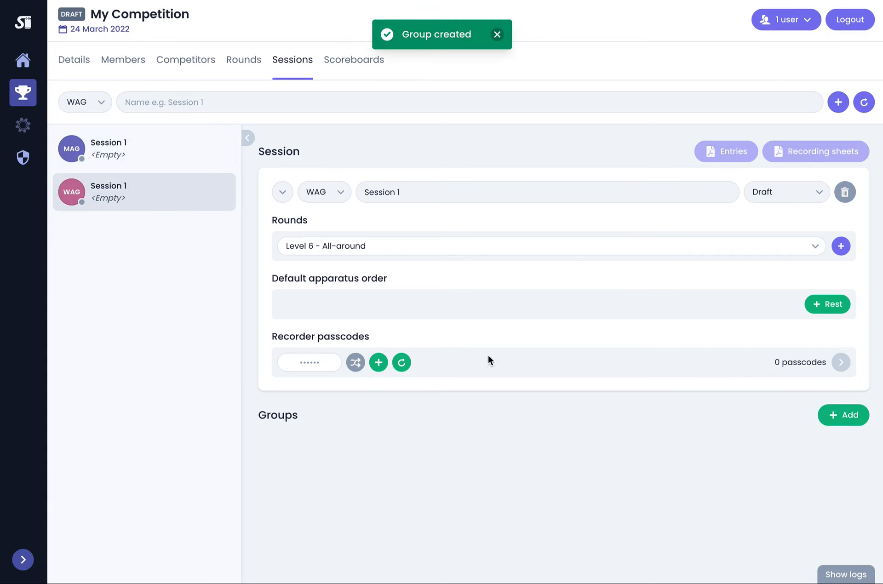
click(840, 420)
click(838, 419)
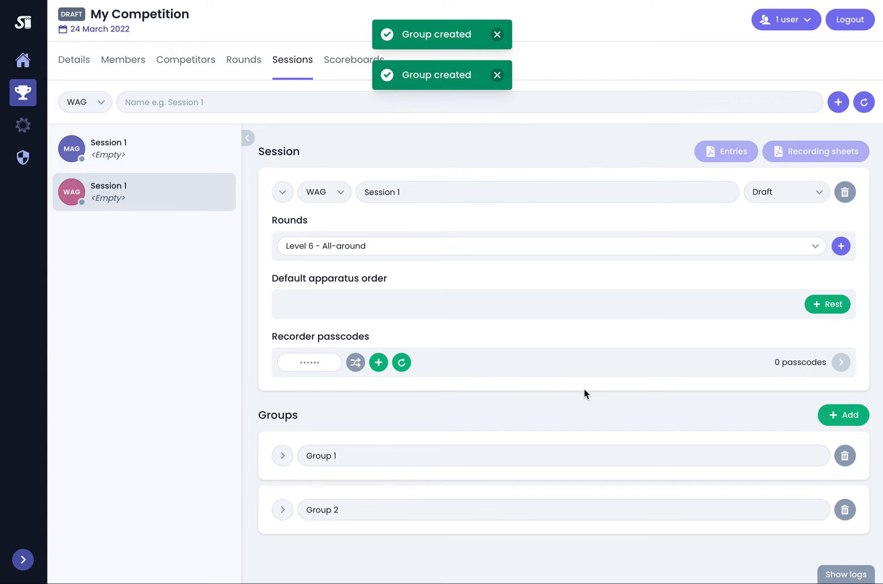
- Assign the Level 5 - All-around round to the MAG session and the Level 6 - All-around round to the WAG session
click(162, 150)
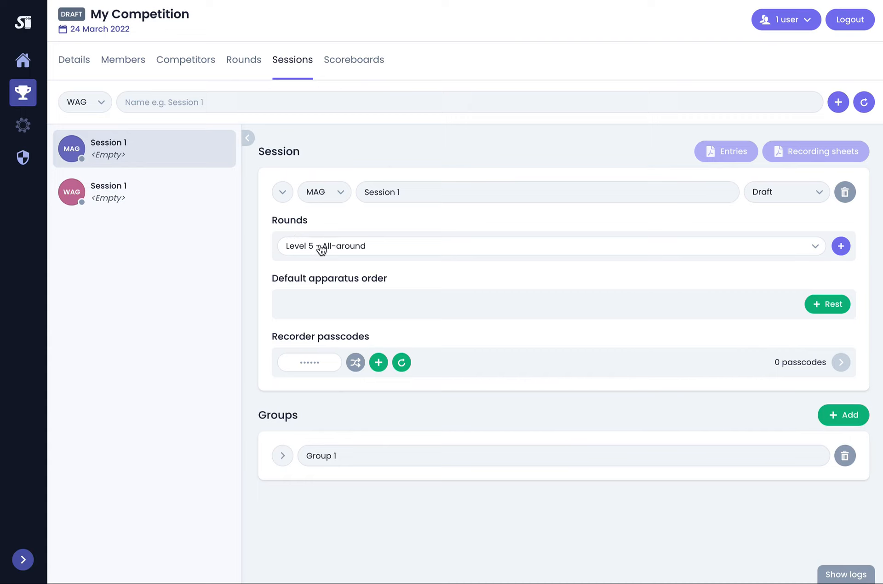
click(845, 247)
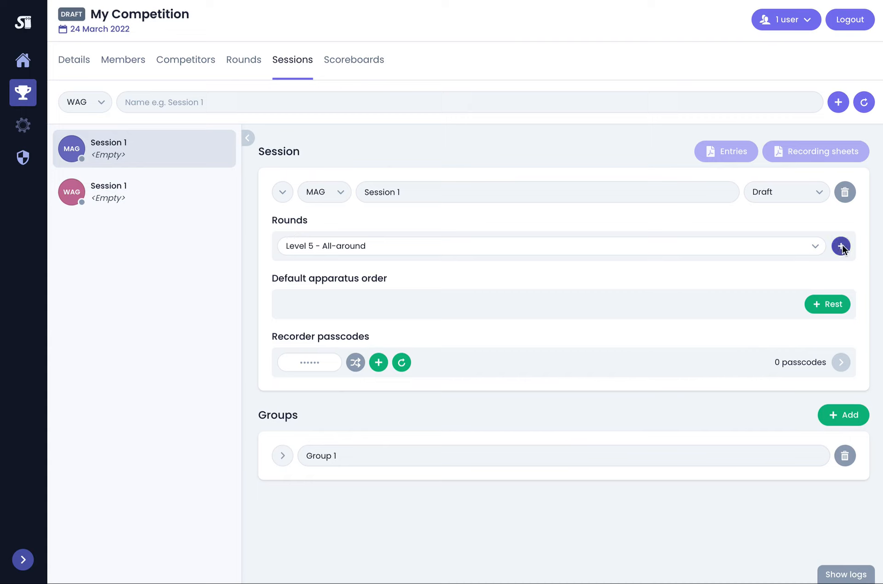
click(119, 203)
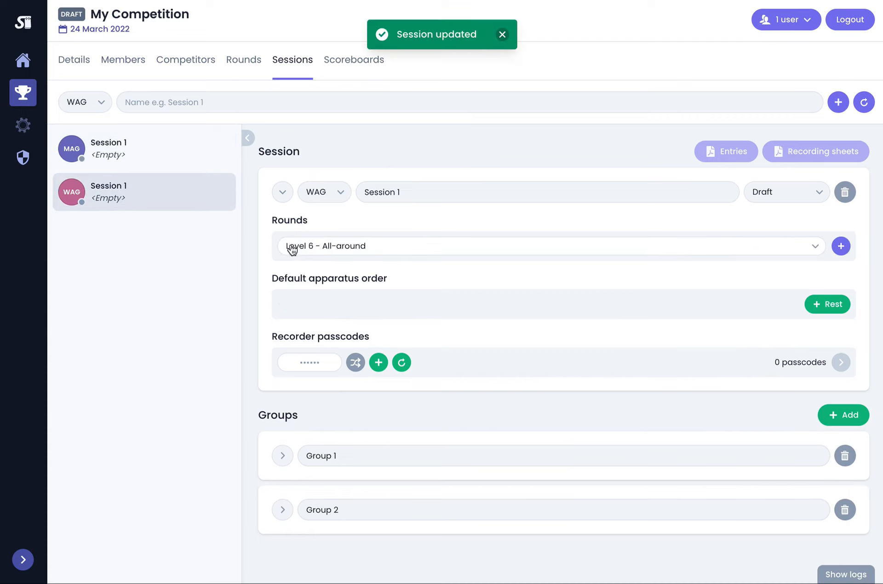
click(843, 246)
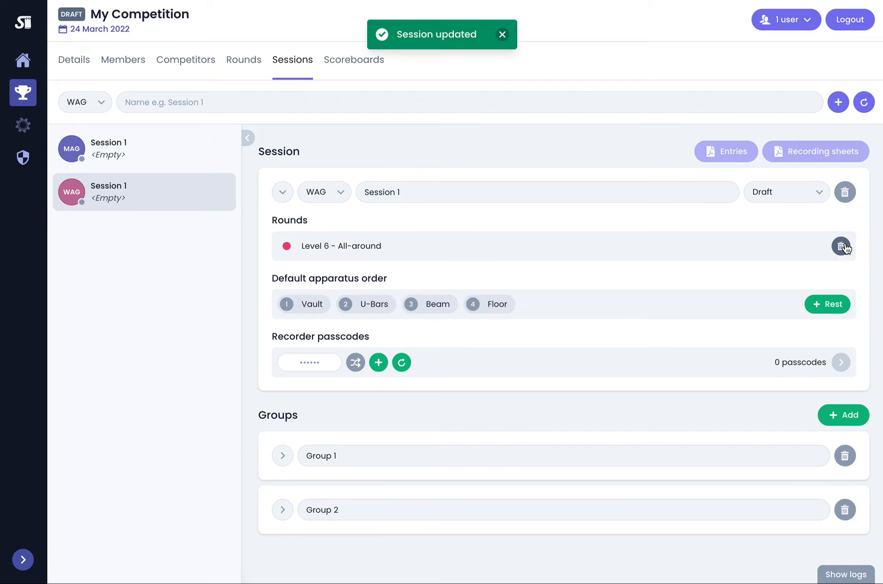
- In the MAG session, add all competitors tagged group 1 and session 1 to Group 1
click(136, 152)
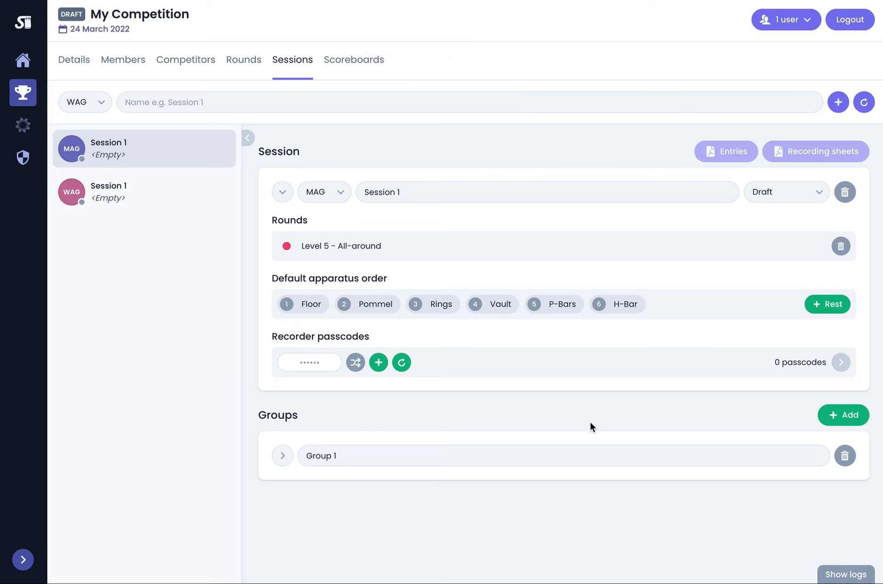
click(282, 455)
scroll(416, 404, down, 4)
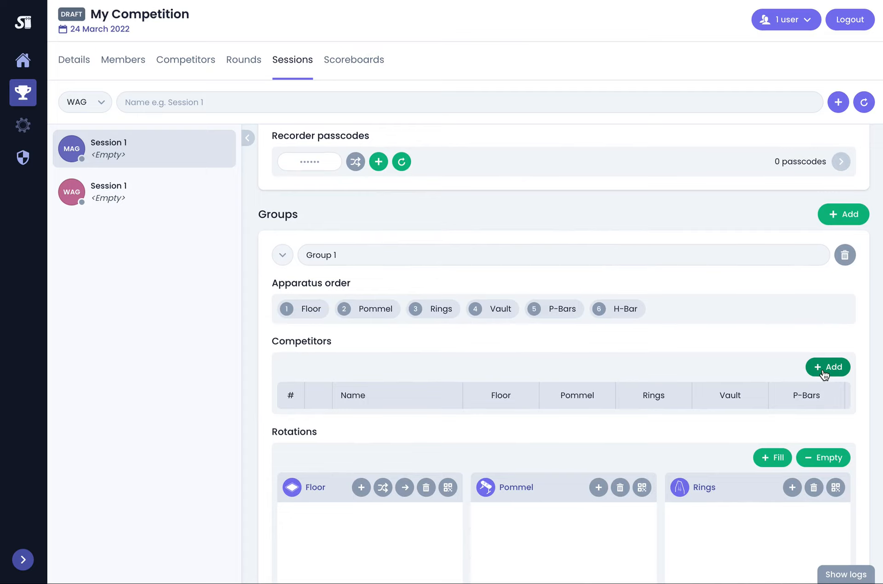
click(824, 373)
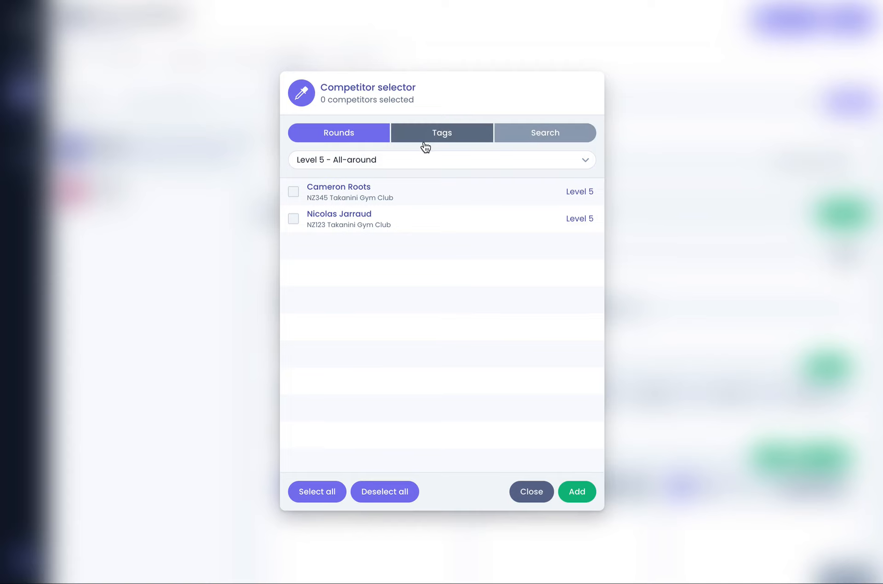
click(437, 137)
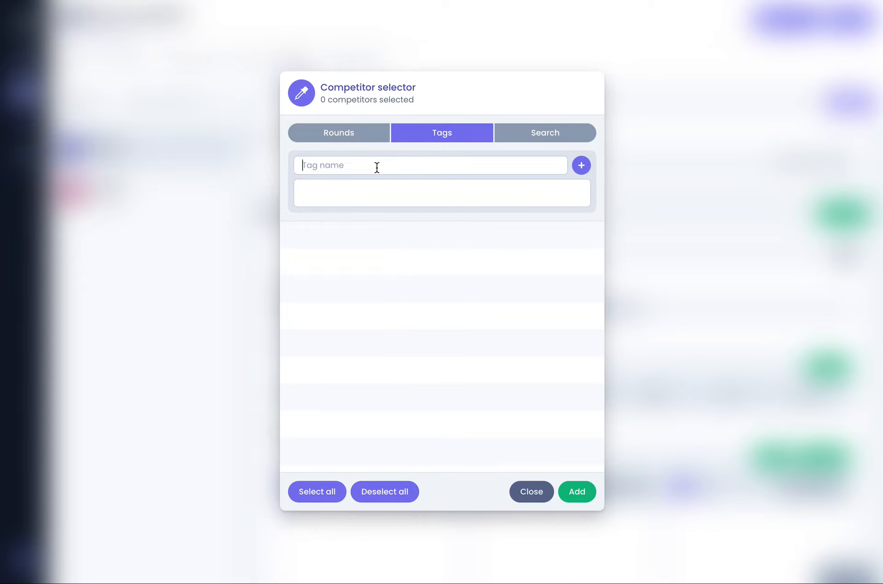
text(group 1)
click(581, 165)
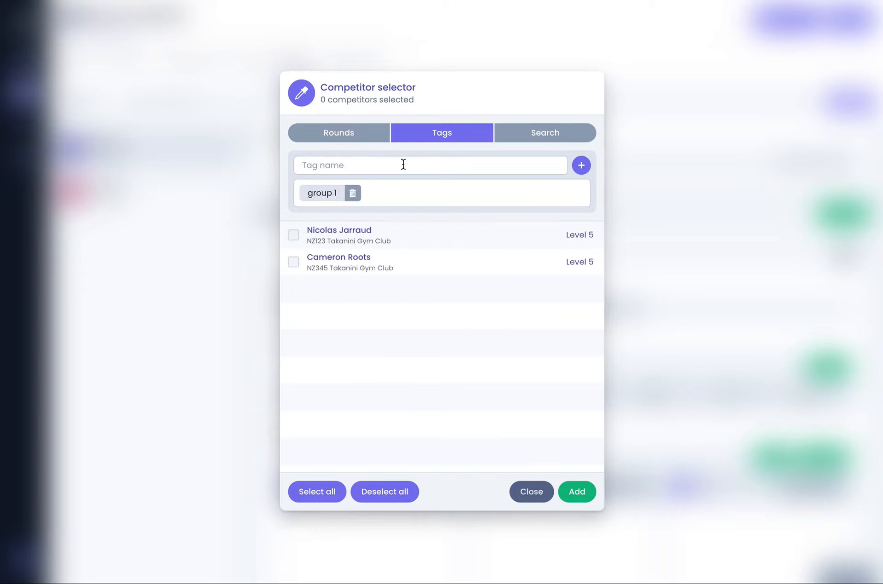
text(session 1)
click(582, 168)
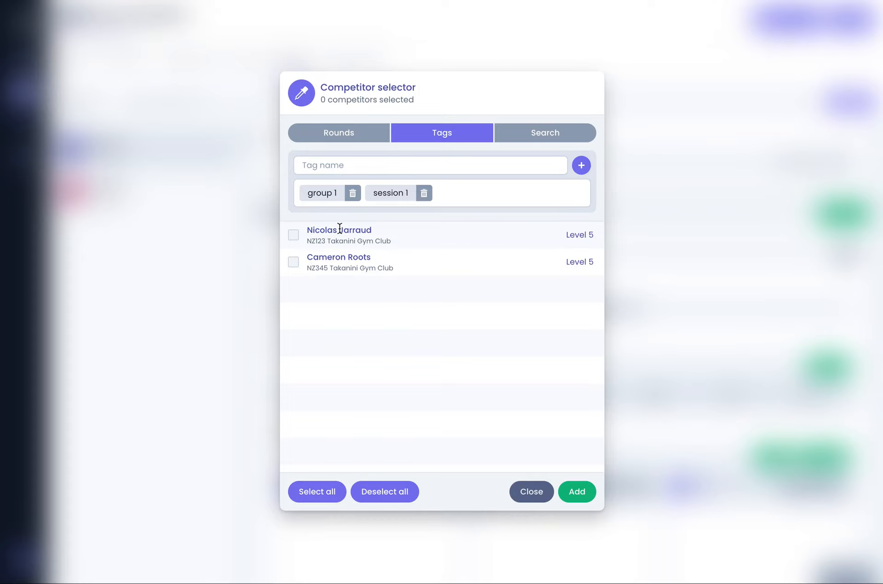
click(339, 495)
click(579, 491)
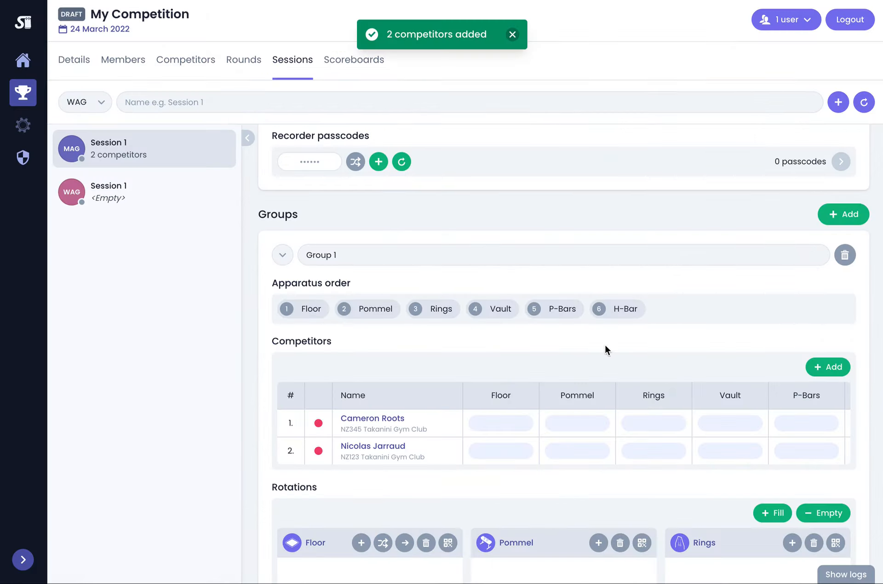
scroll(600, 288, down, 6)
scroll(600, 288, up, 3)
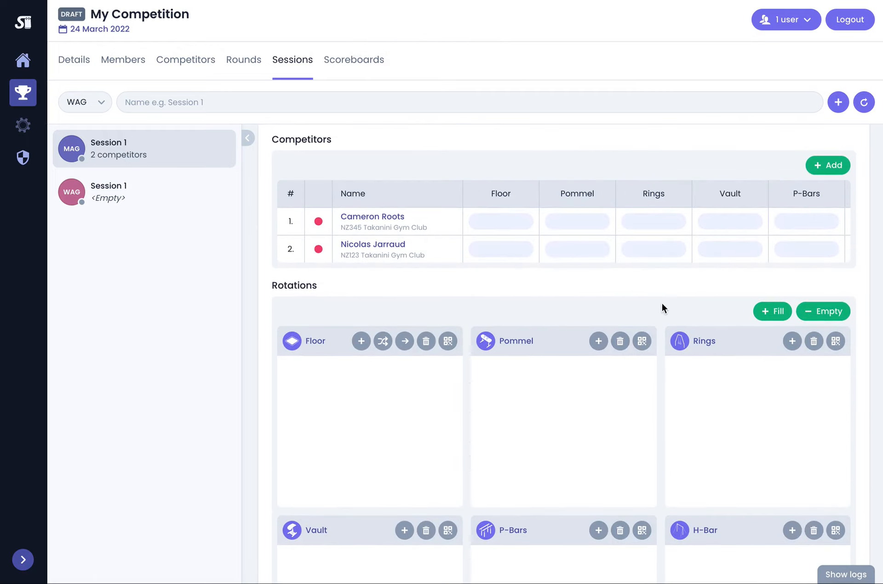
- Fill every rotation of the MAG session's Group 1 with its competitors and shuffle their order across the apparatus
click(776, 312)
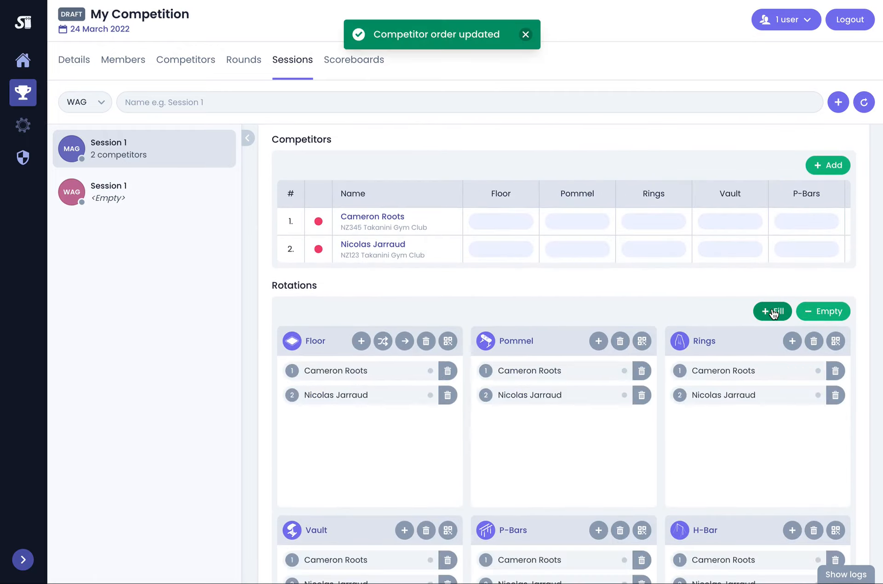
scroll(720, 371, down, 2)
scroll(719, 371, up, 6)
scroll(662, 344, down, 6)
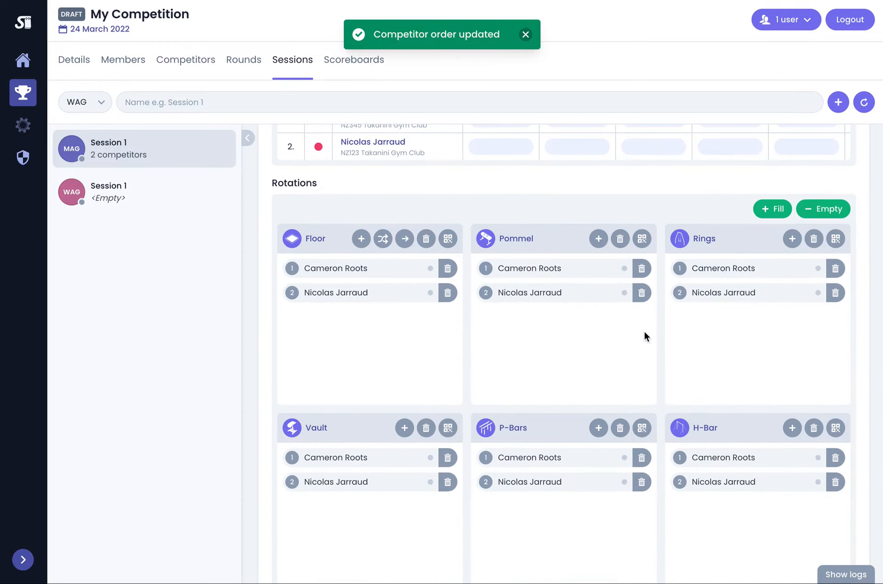
click(384, 239)
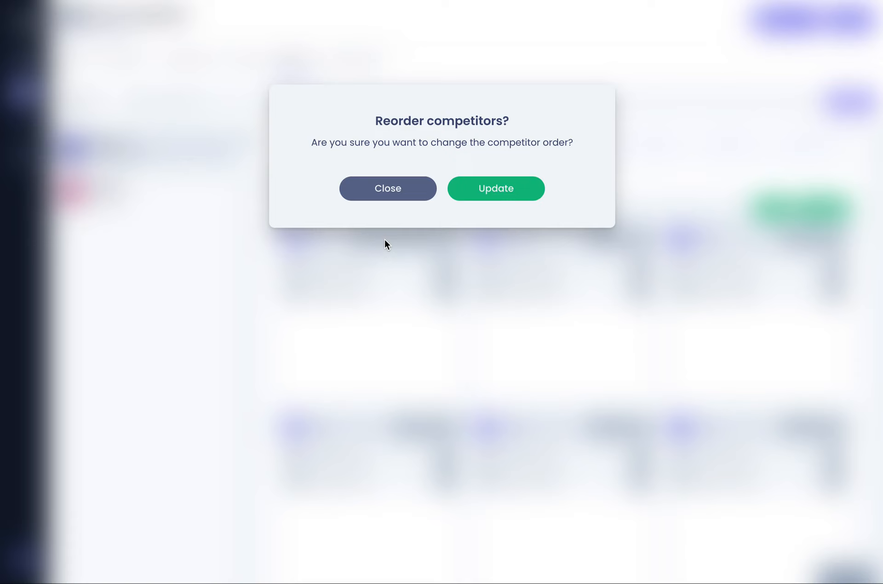
click(499, 193)
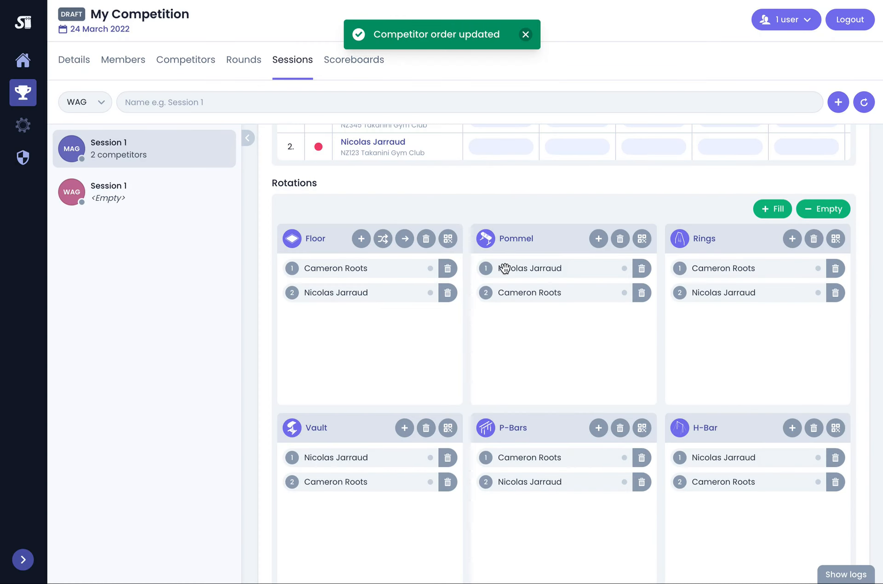
scroll(534, 376, up, 7)
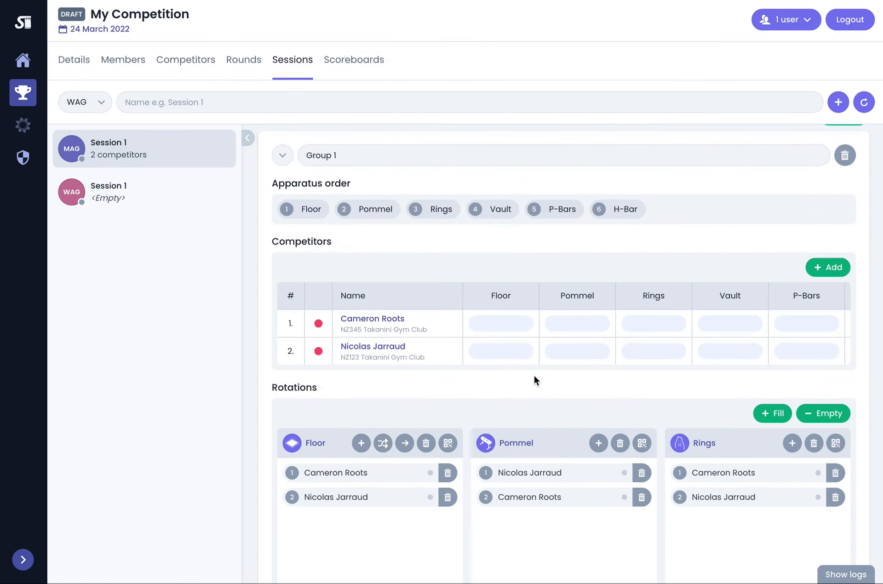
click(279, 291)
- In the WAG session, add the competitor tagged session 1 and group 1 to Group 1
click(142, 194)
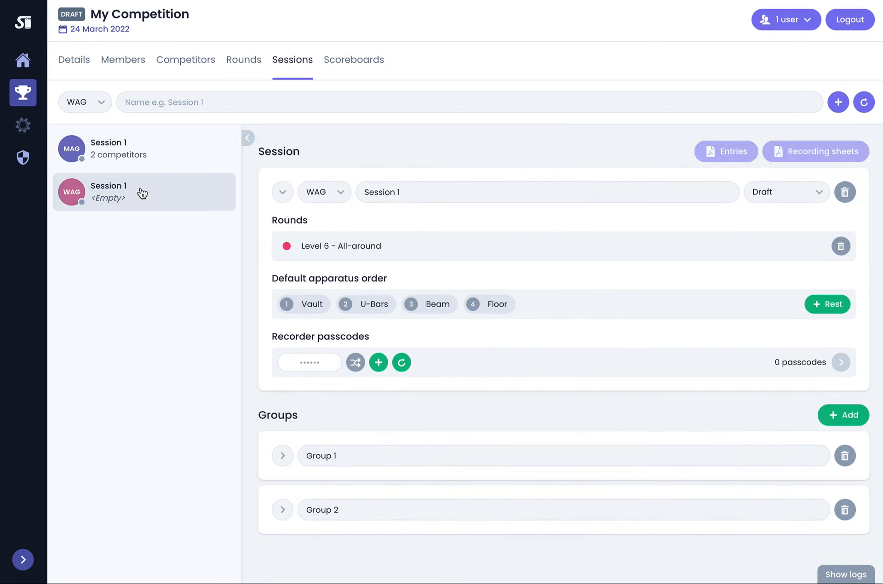
click(282, 456)
scroll(415, 398, down, 3)
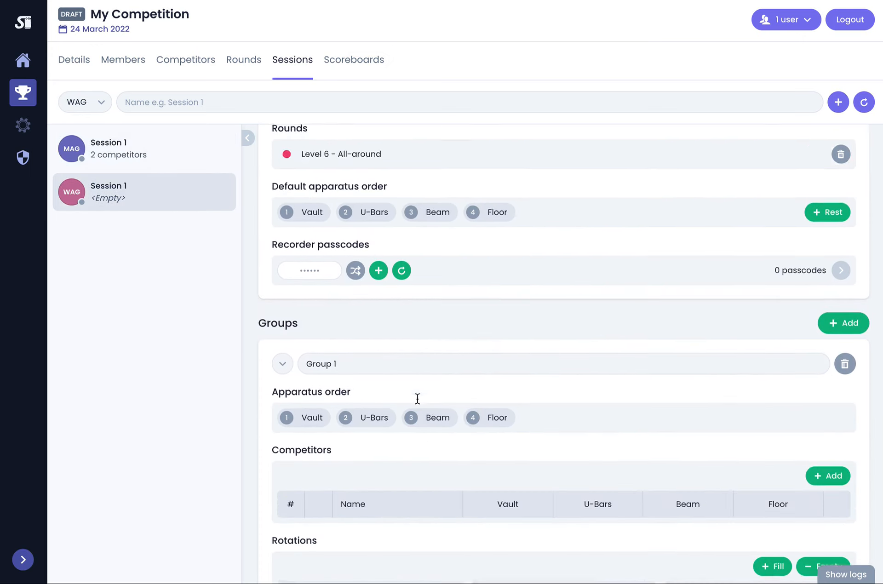
click(827, 436)
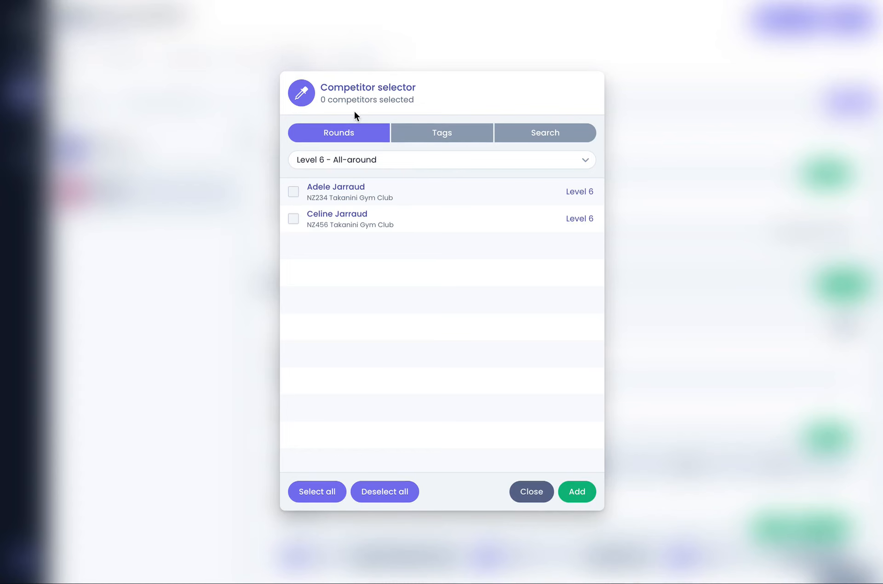
click(487, 137)
click(428, 166)
text(se)
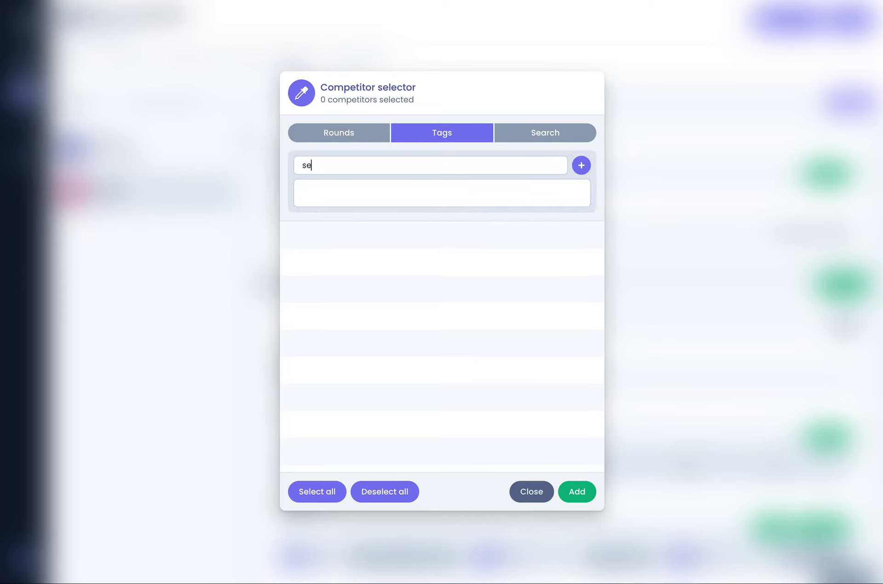
text(ssion 1)
click(583, 167)
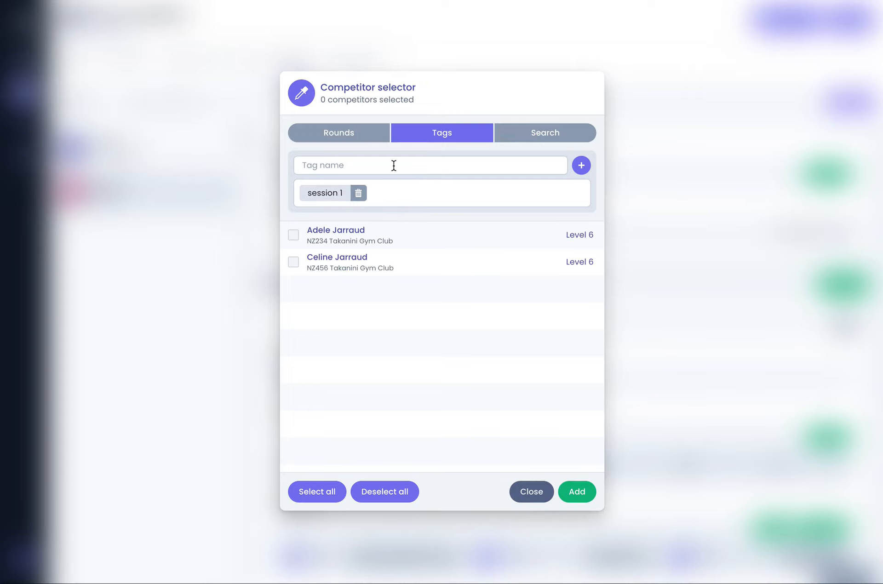
text(group 1)
click(582, 166)
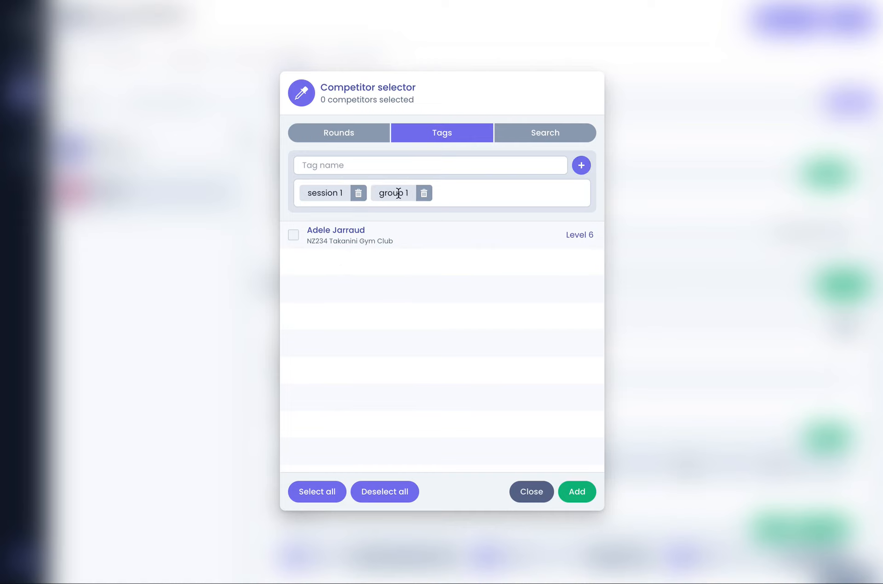
click(294, 236)
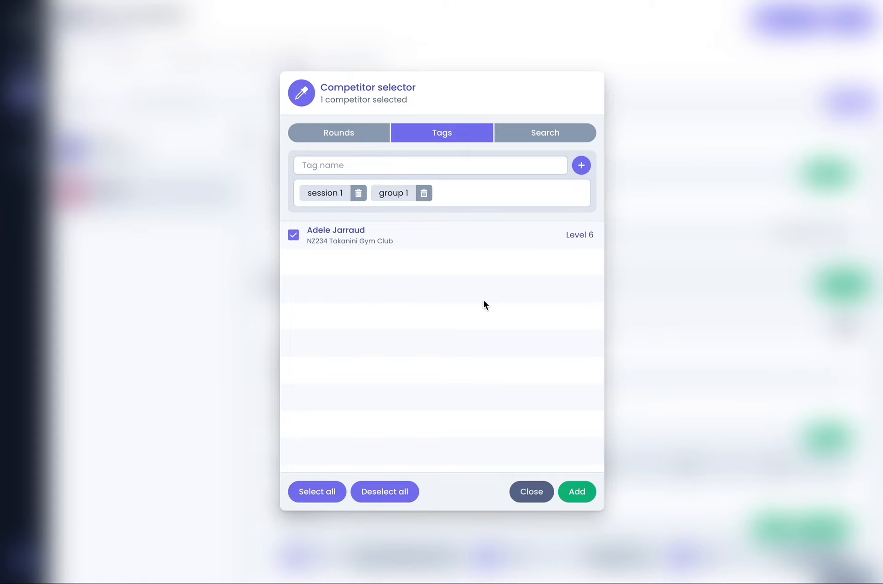
click(577, 493)
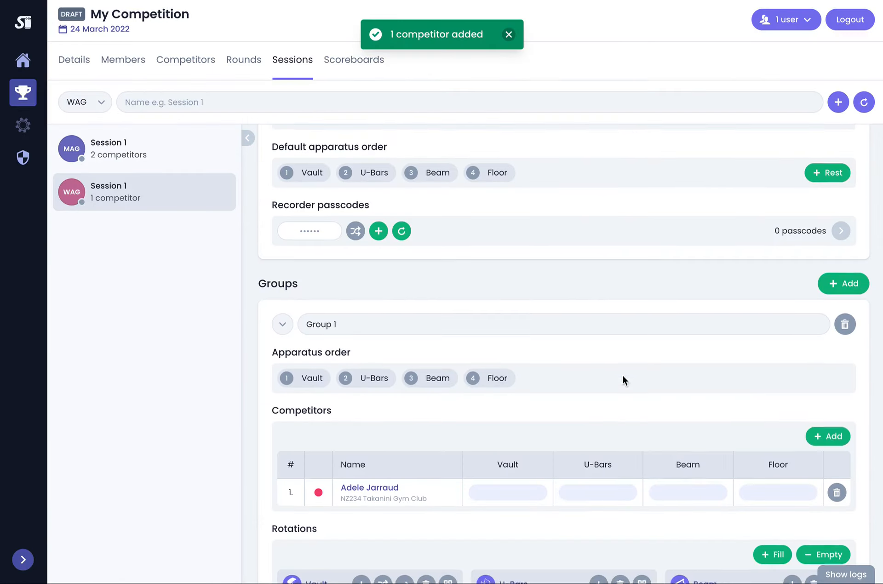
- Fill all rotations of the WAG session's Group 1 with its competitor and collapse the group
scroll(623, 376, down, 5)
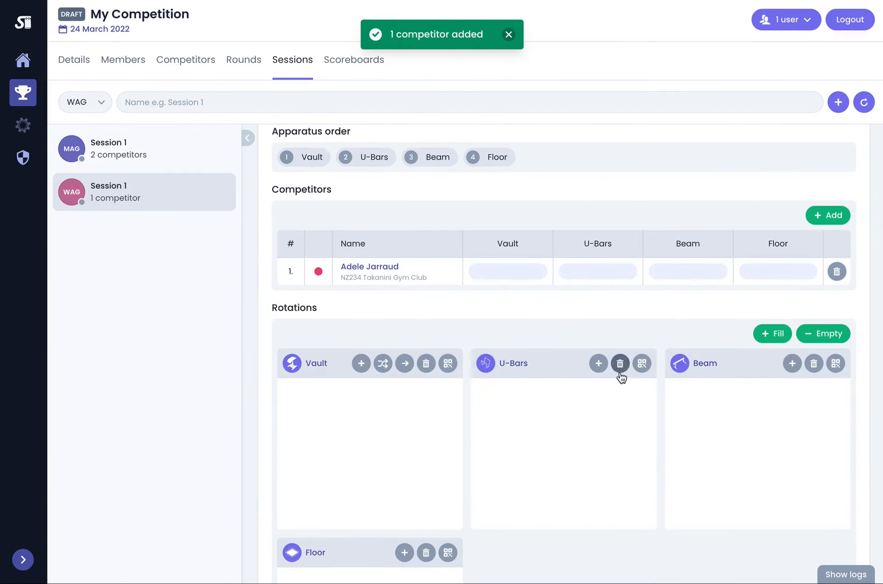
click(777, 334)
scroll(374, 410, down, 5)
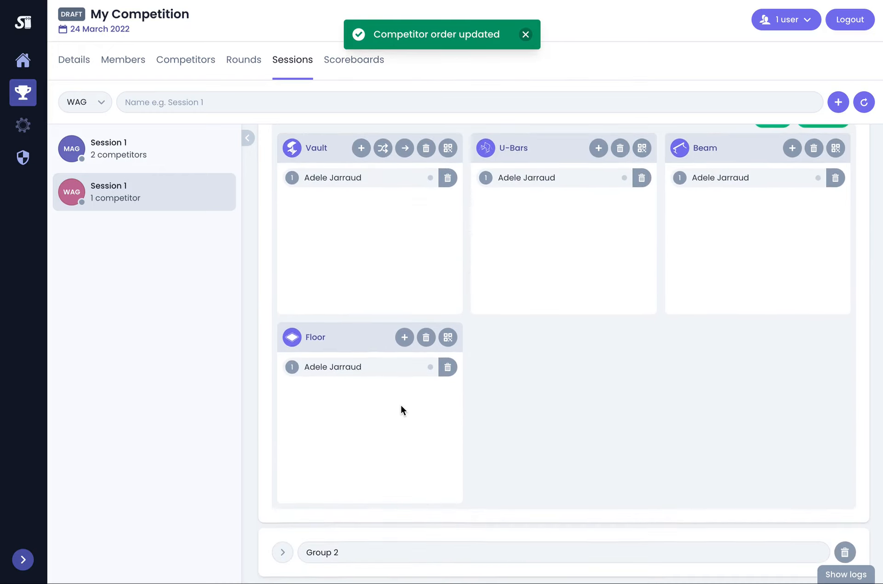
scroll(402, 410, up, 5)
scroll(294, 196, up, 5)
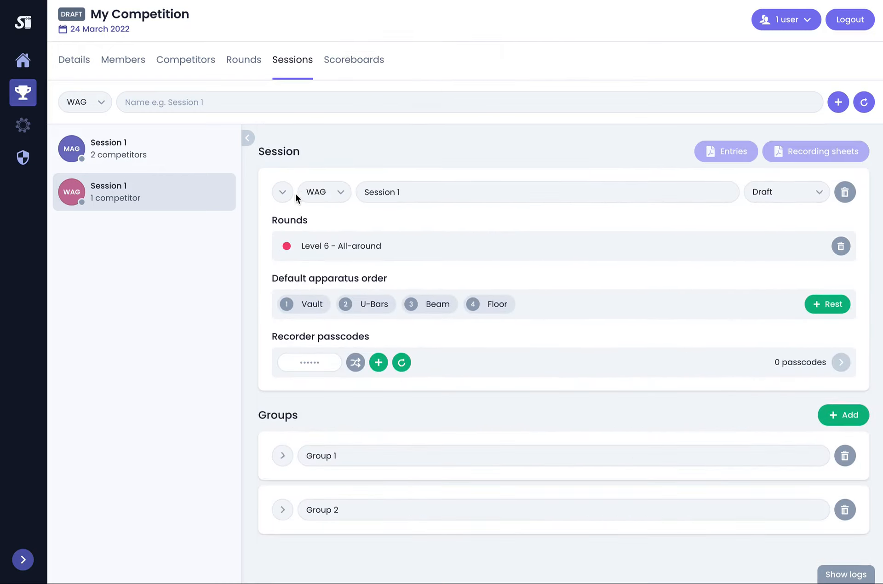
- Add the competitor tagged group 2 to Group 2 of the WAG session
click(285, 509)
scroll(441, 359, down, 6)
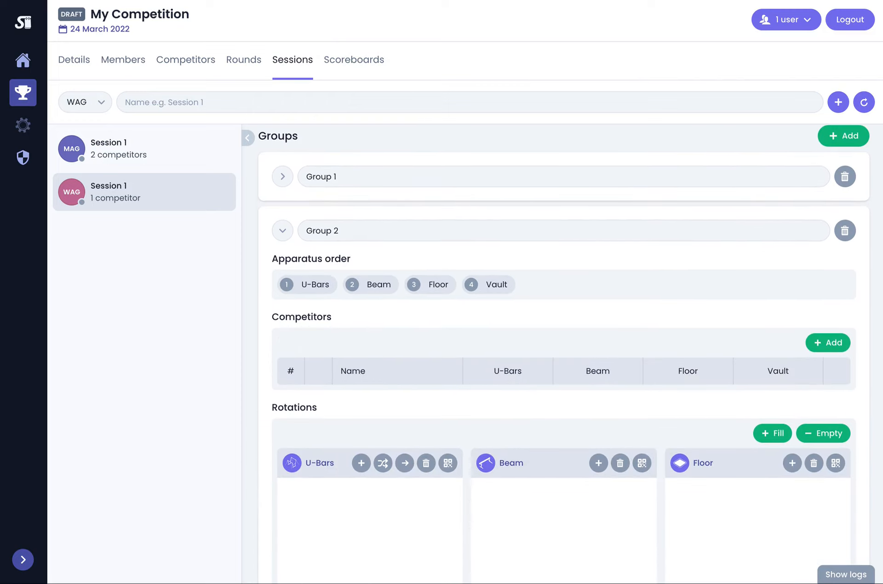
click(828, 343)
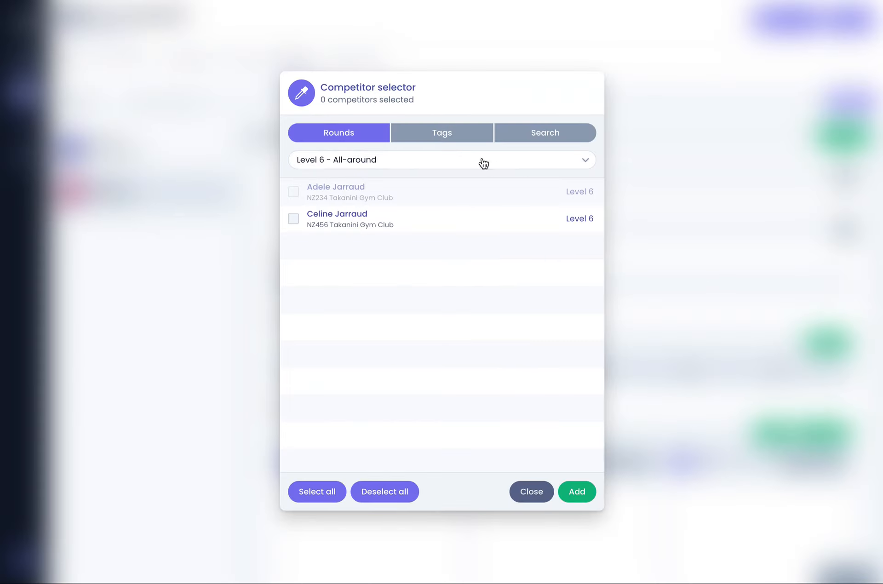
click(443, 136)
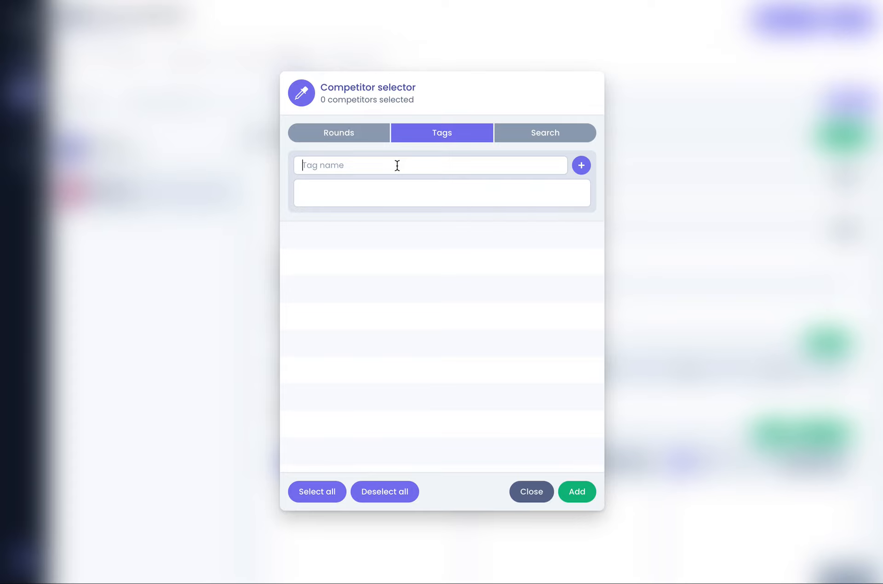
text(group 2)
click(582, 167)
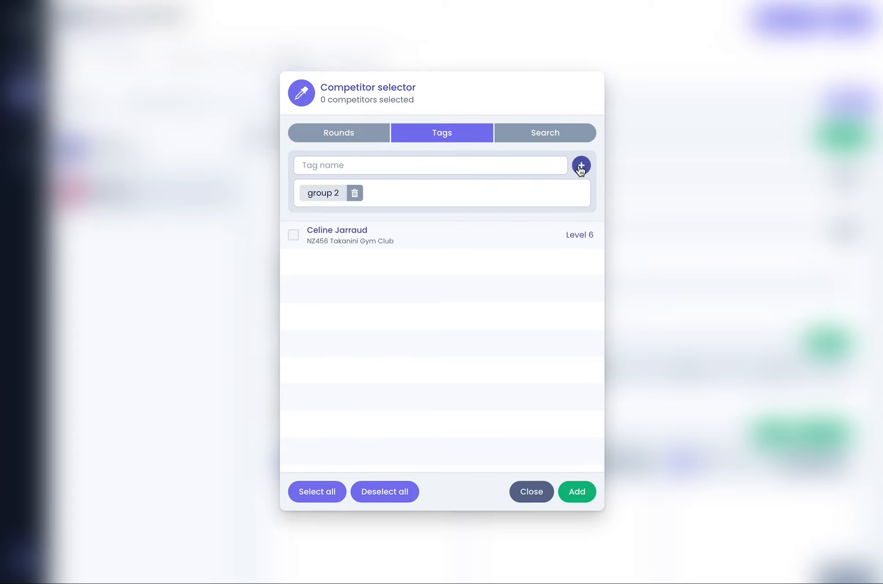
click(295, 236)
click(578, 492)
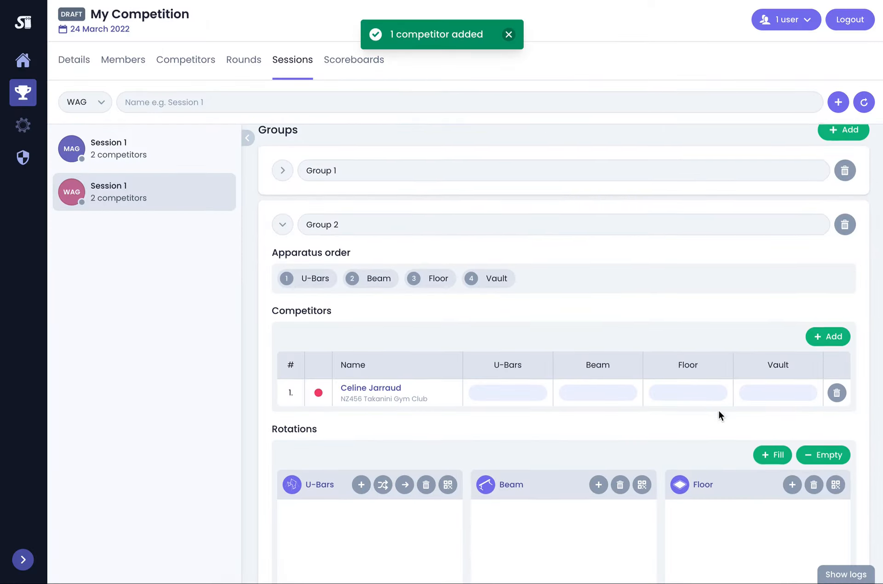
- Fill all rotations of the WAG session's Group 2 with its competitor and collapse the group
scroll(781, 350, down, 2)
click(780, 342)
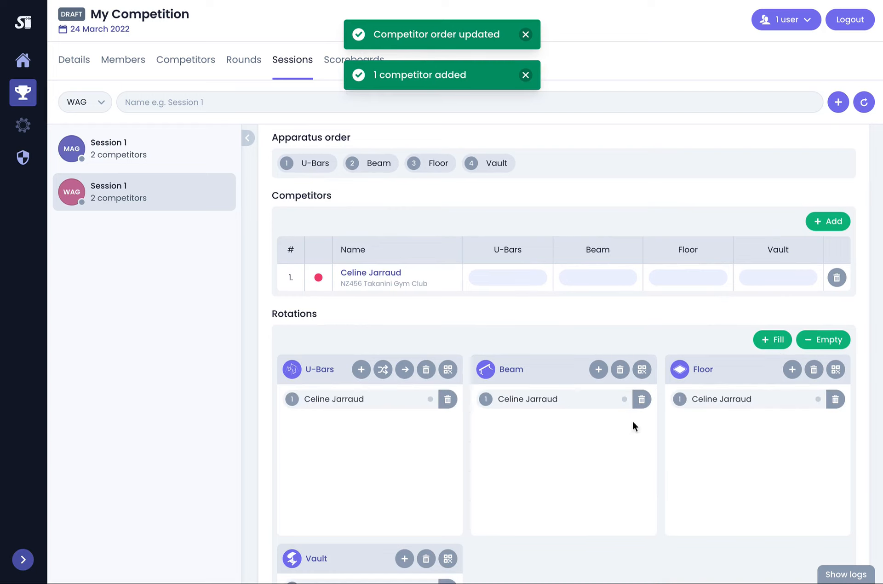
scroll(622, 355, up, 5)
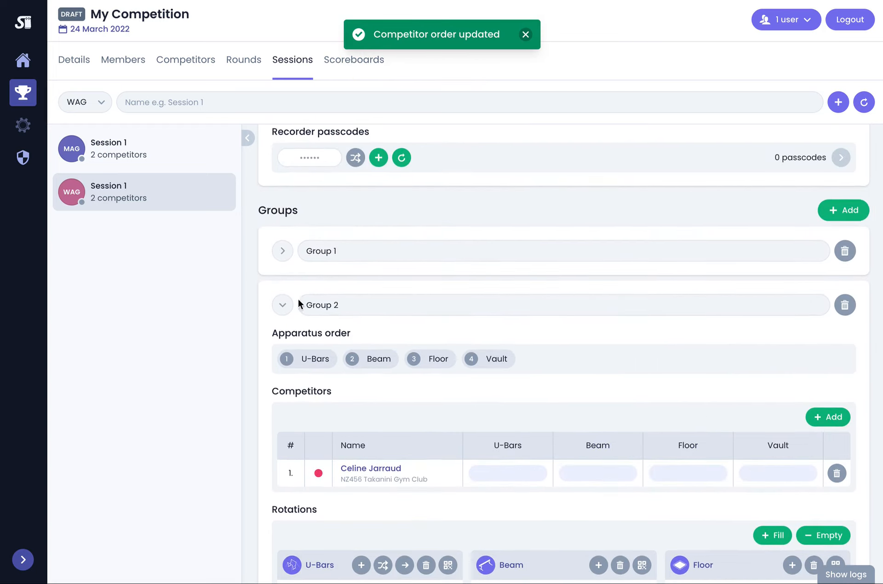
click(283, 304)
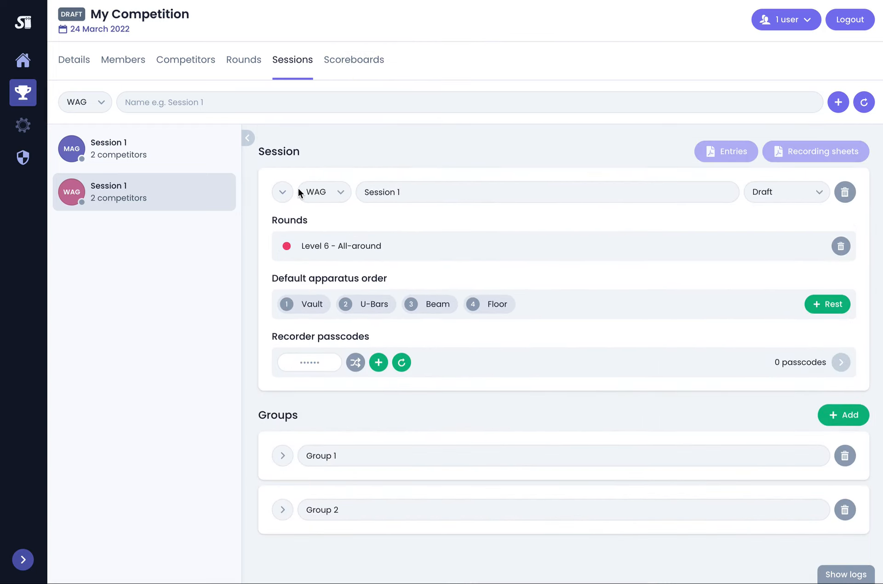